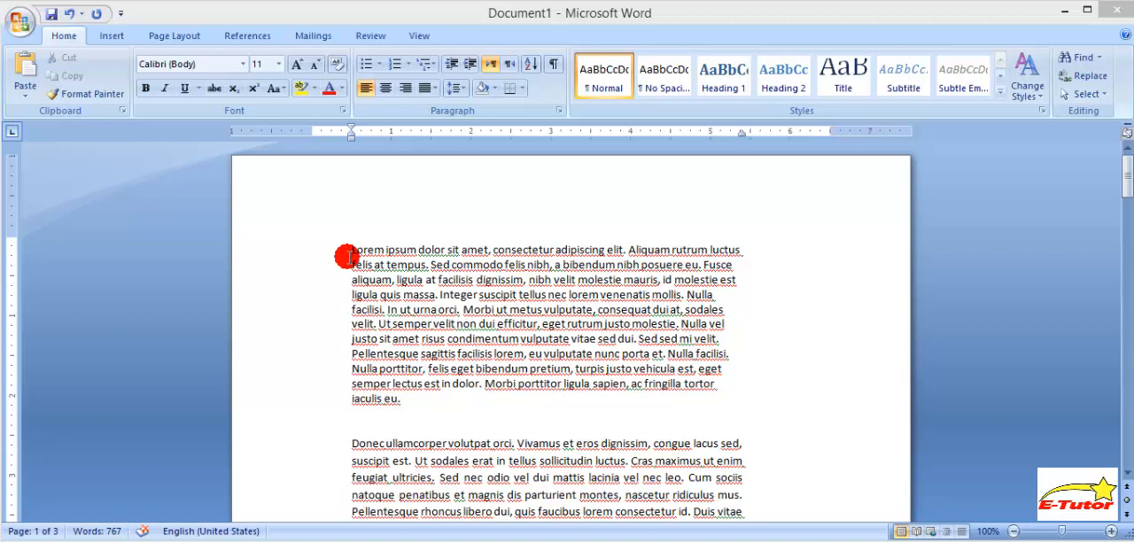
- Display gridlines on the document pages, look through them, and hide the gridlines again
click(416, 36)
click(218, 76)
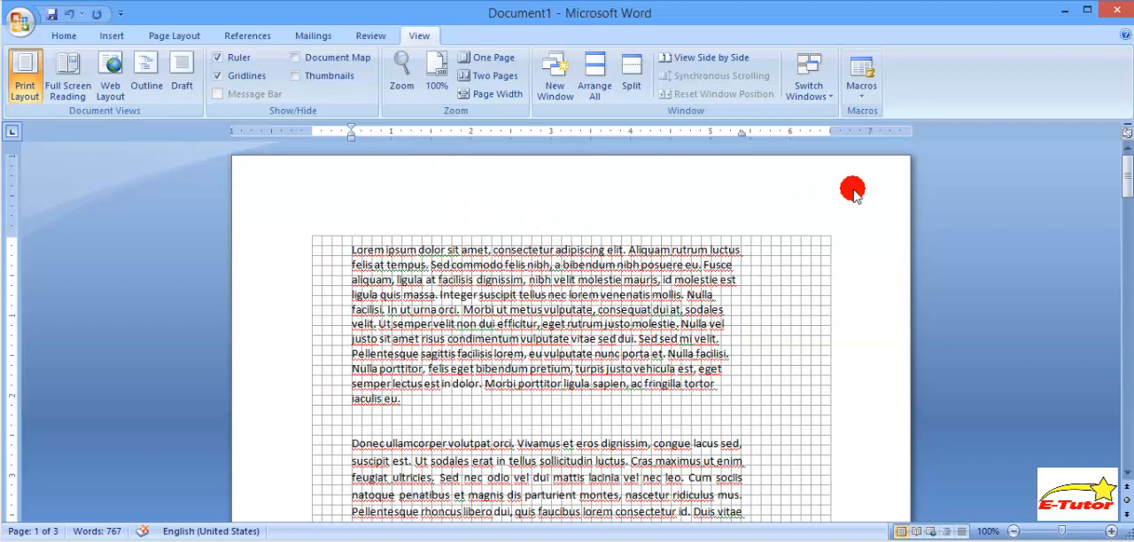
drag(1121, 174, 1127, 248)
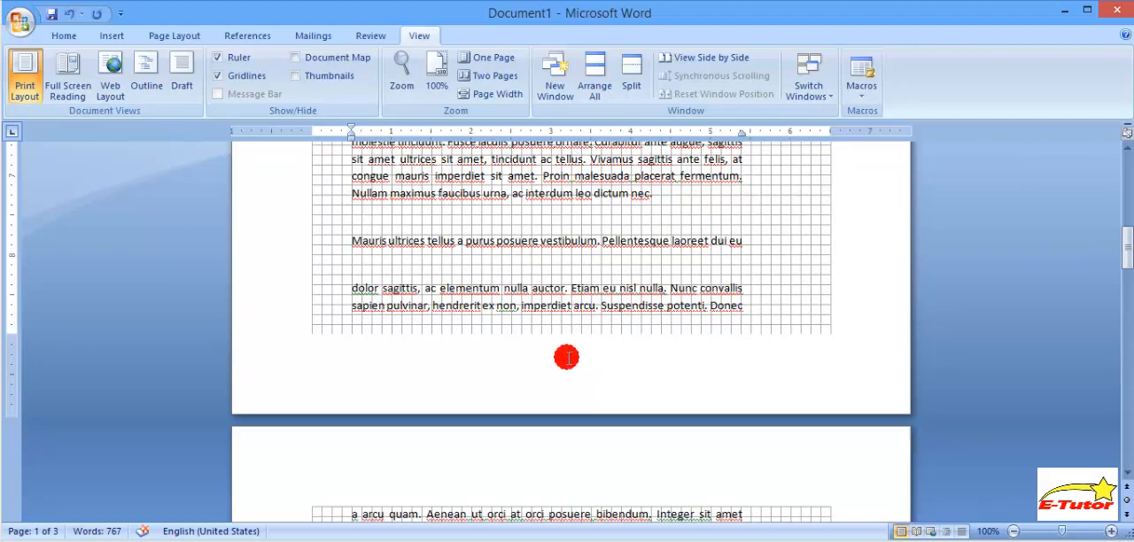
drag(1127, 252, 1126, 174)
click(218, 76)
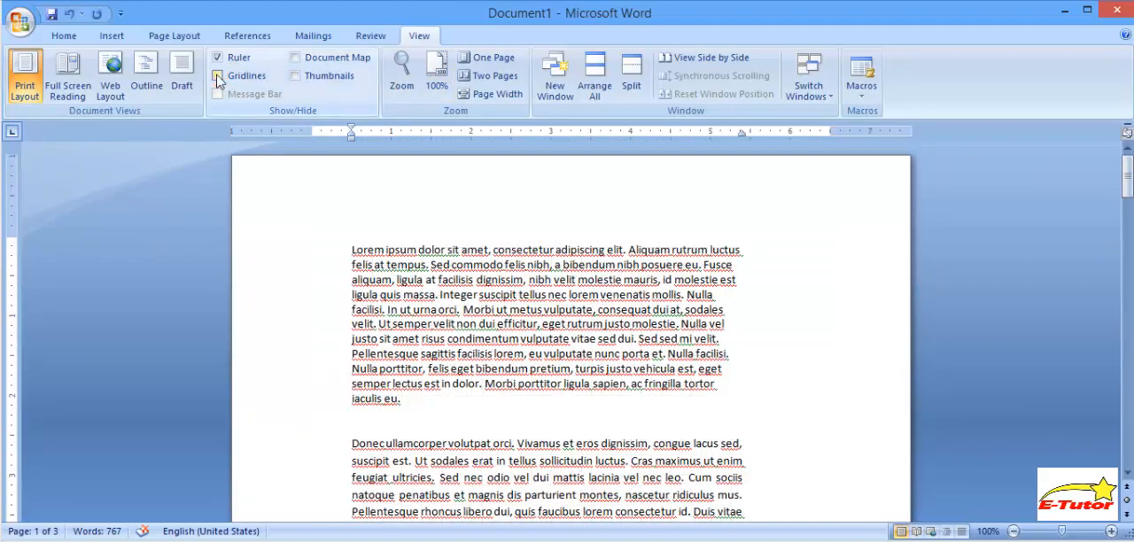
- Insert the built-in Blank (Three Columns) header into the document
click(67, 37)
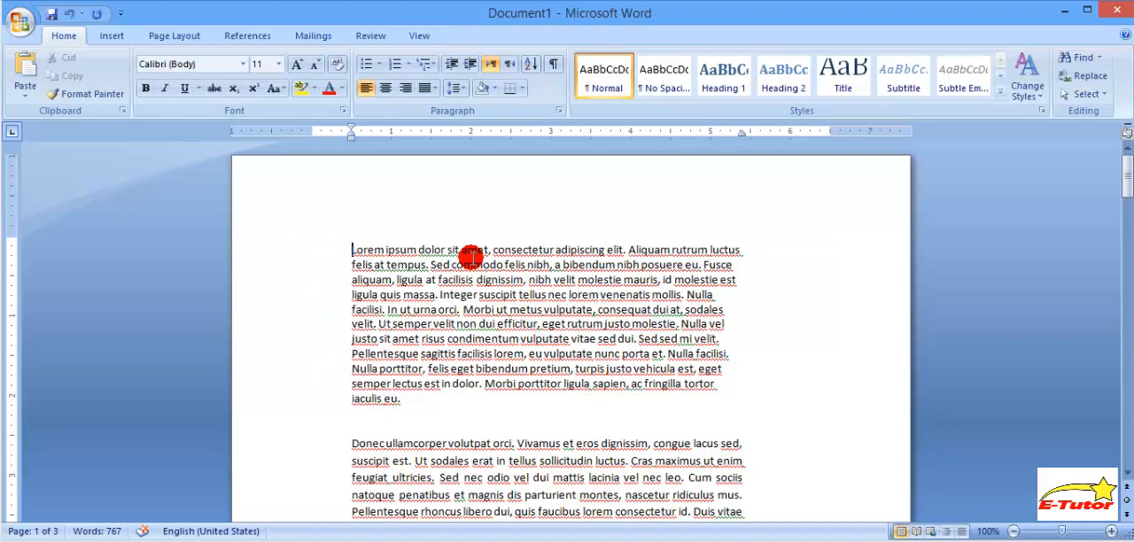
click(121, 37)
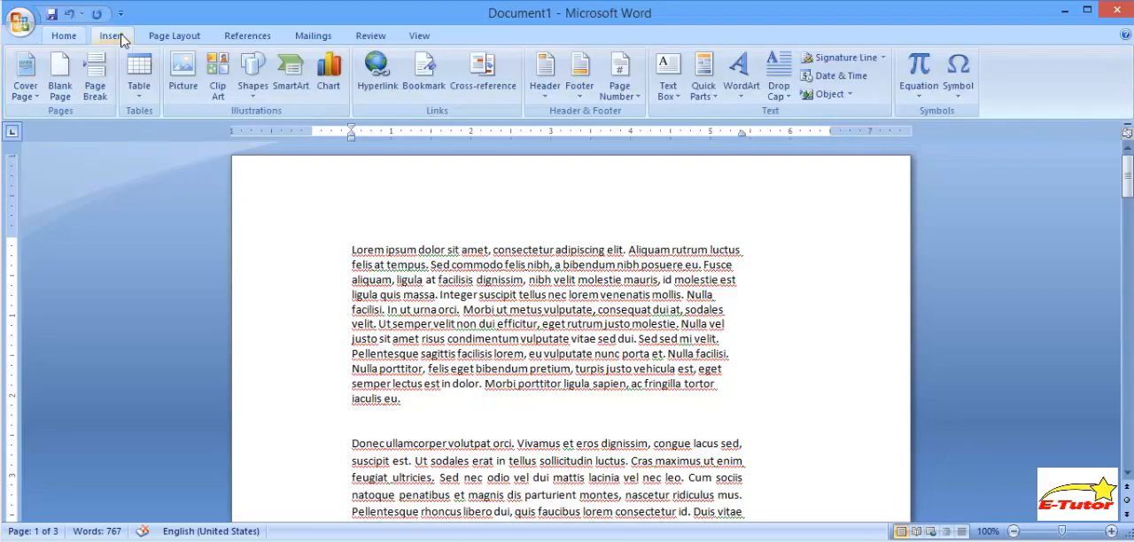
click(544, 84)
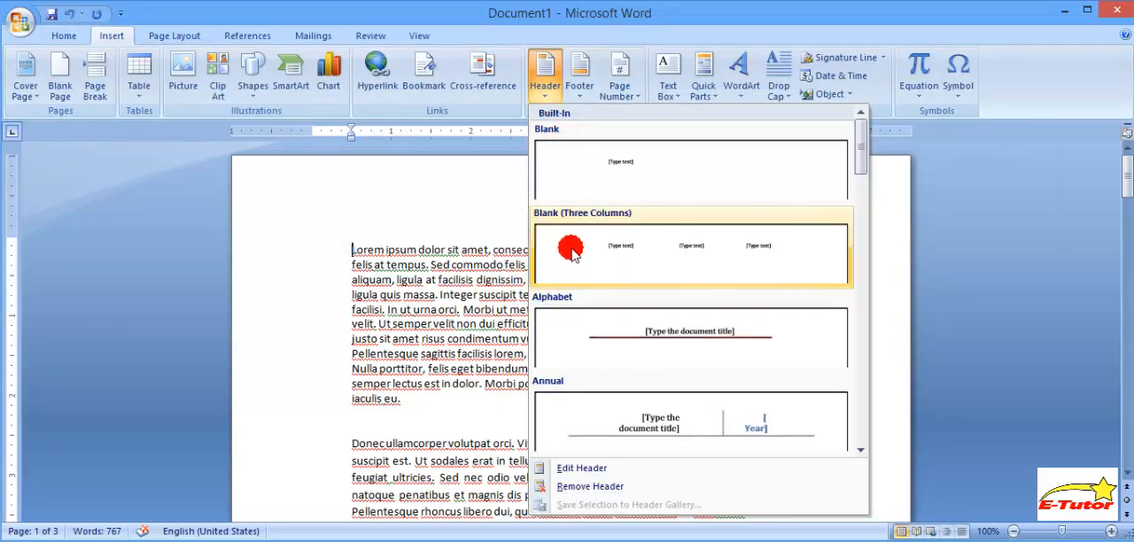
click(634, 257)
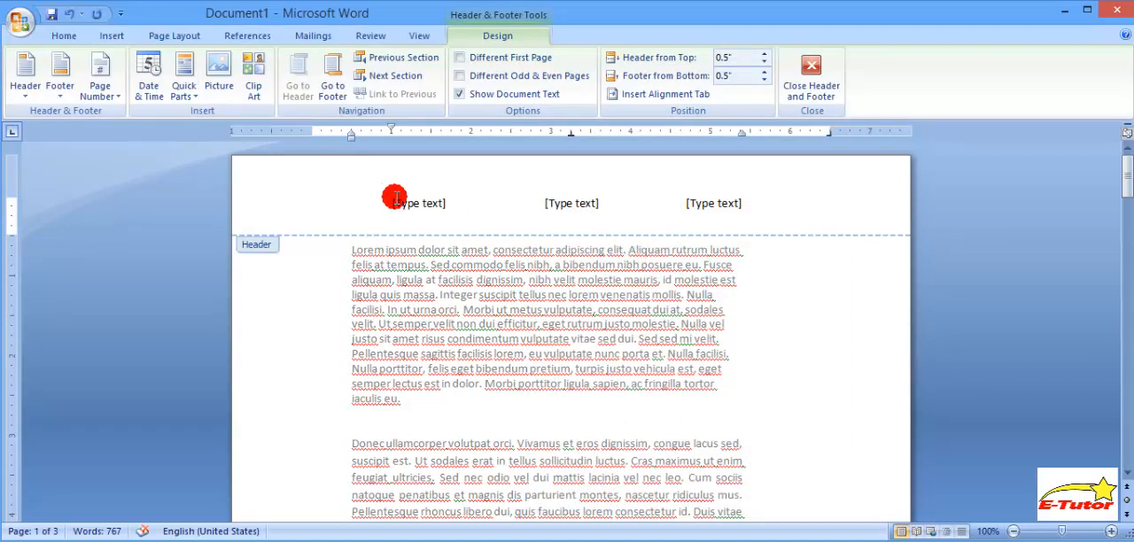
click(565, 203)
double_click(405, 203)
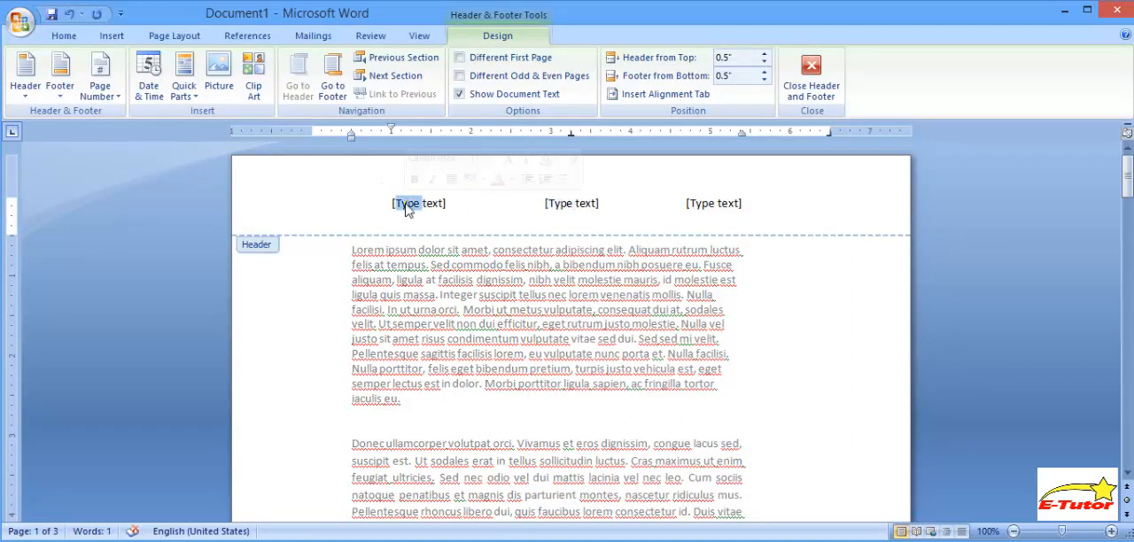
click(700, 204)
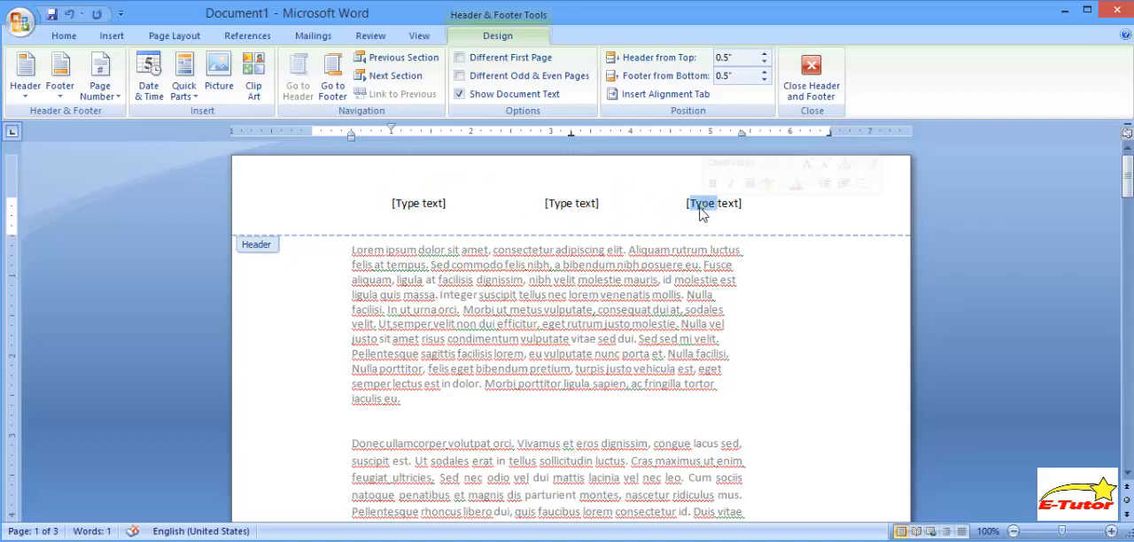
click(467, 206)
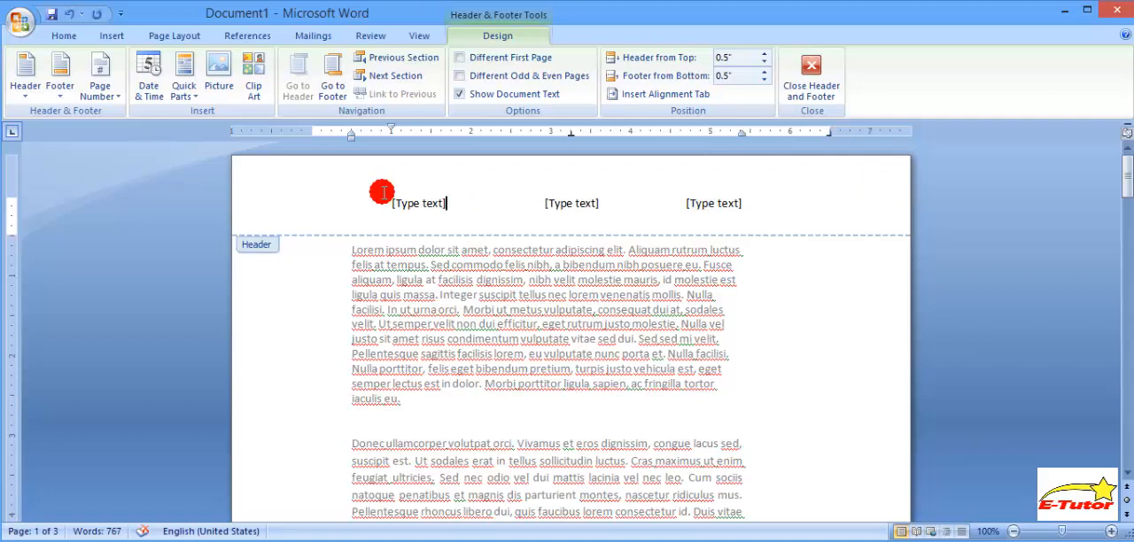
- Replace the header's left placeholder with a Plain Number page number at the current position
click(443, 202)
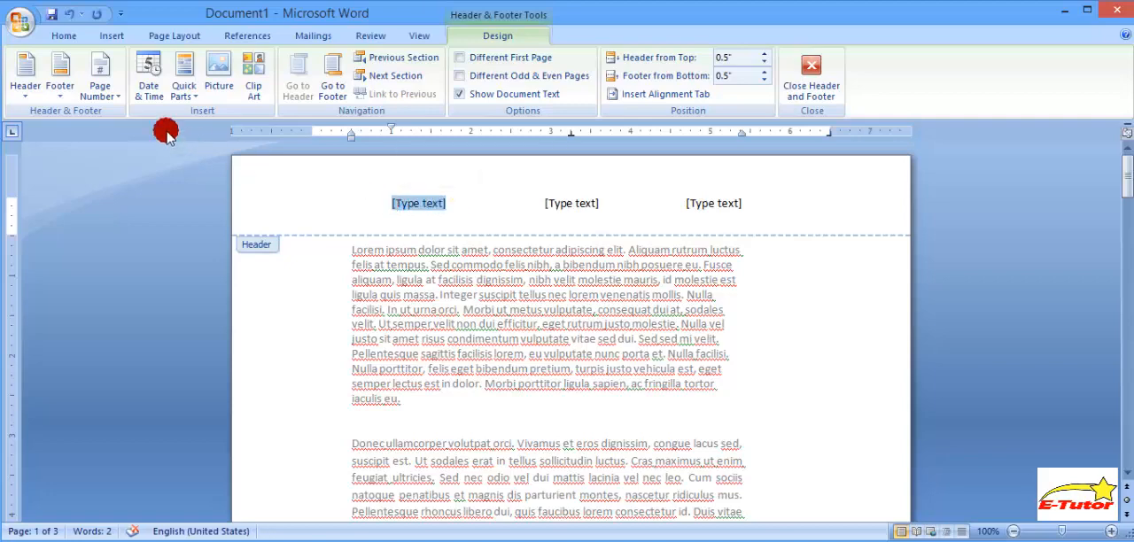
click(100, 91)
mouse_move(129, 115)
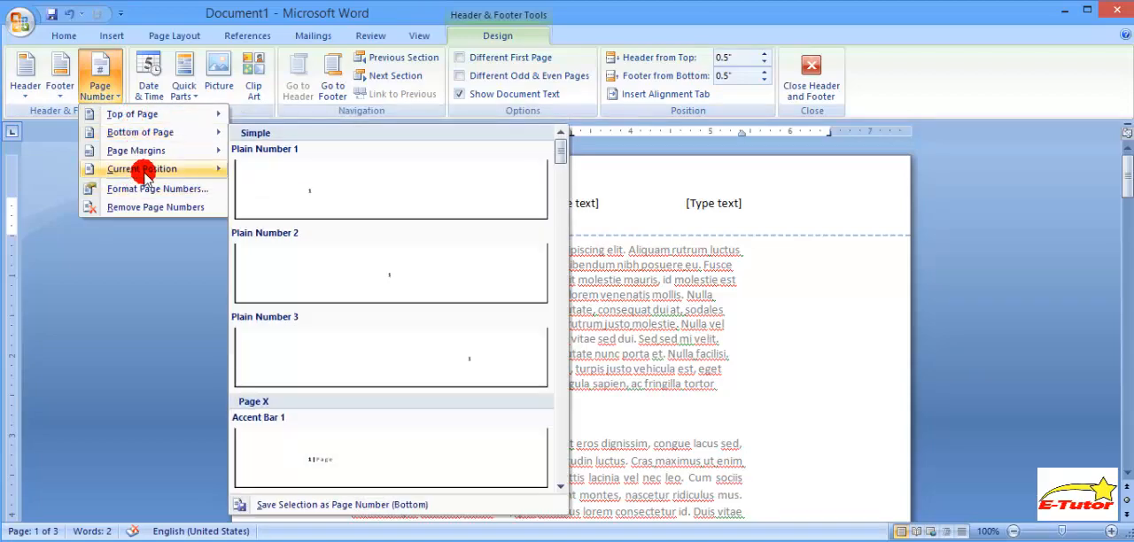
mouse_move(144, 173)
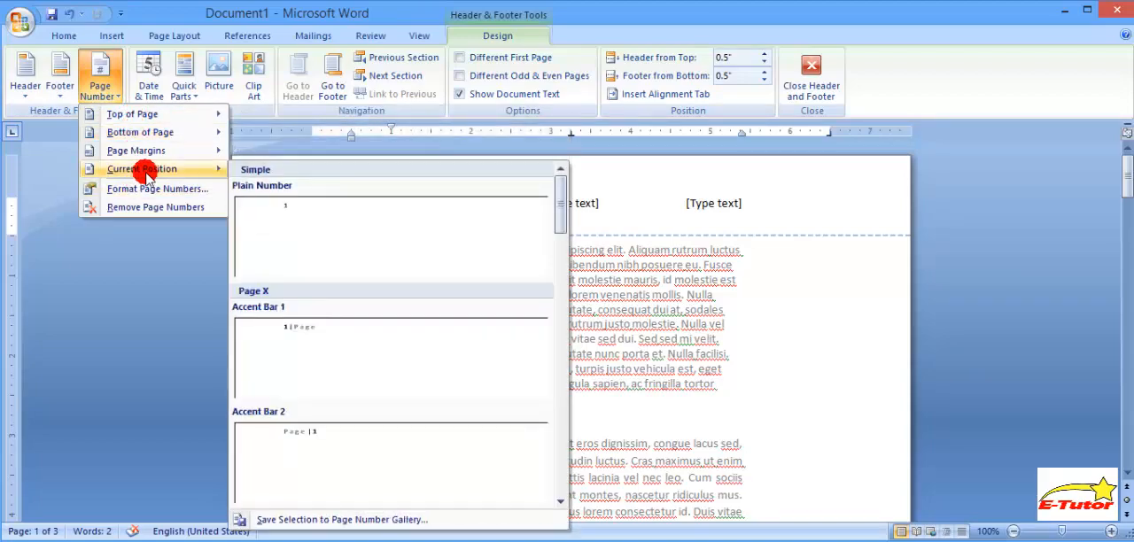
click(304, 227)
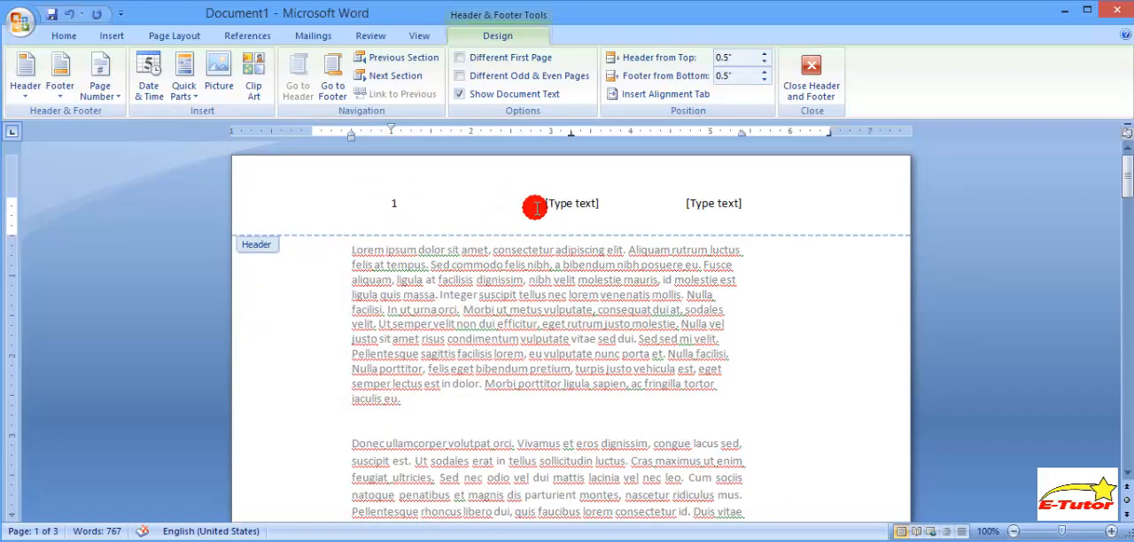
- Replace the header's middle placeholder with the current date and time in the day/month/year format including seconds and AM/PM
click(600, 201)
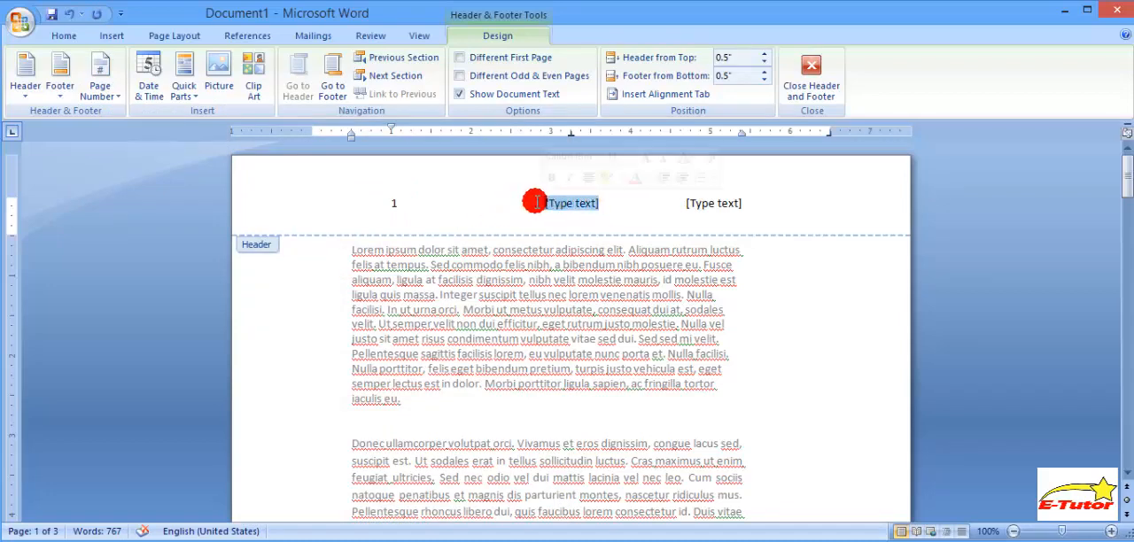
click(146, 95)
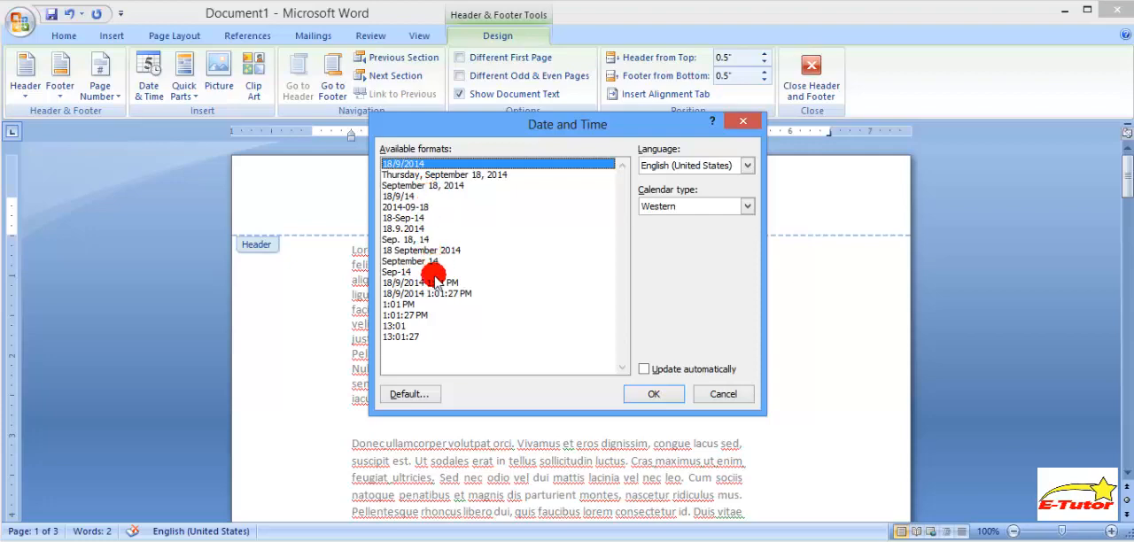
click(432, 294)
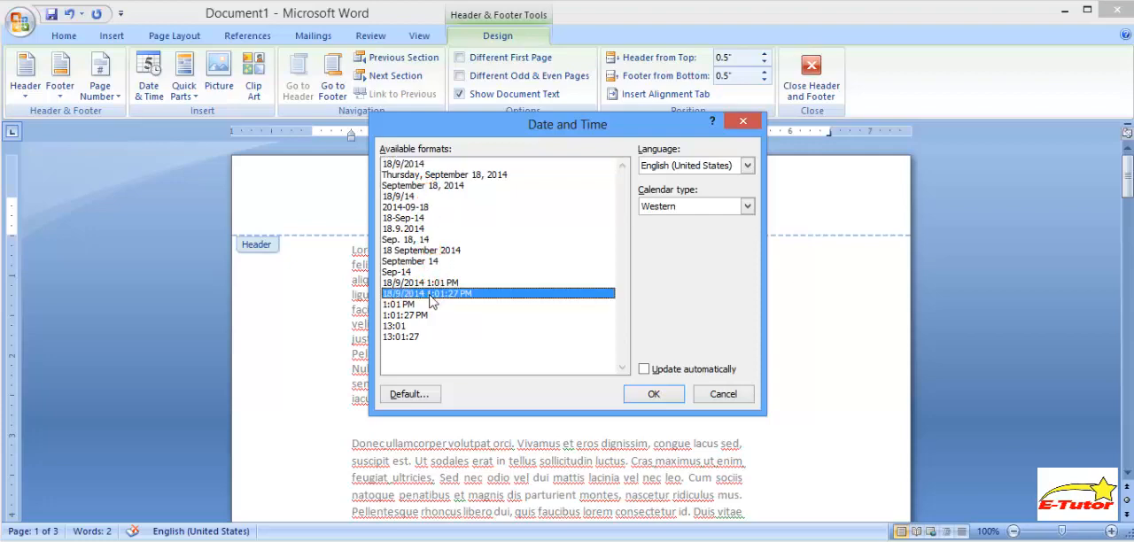
click(654, 394)
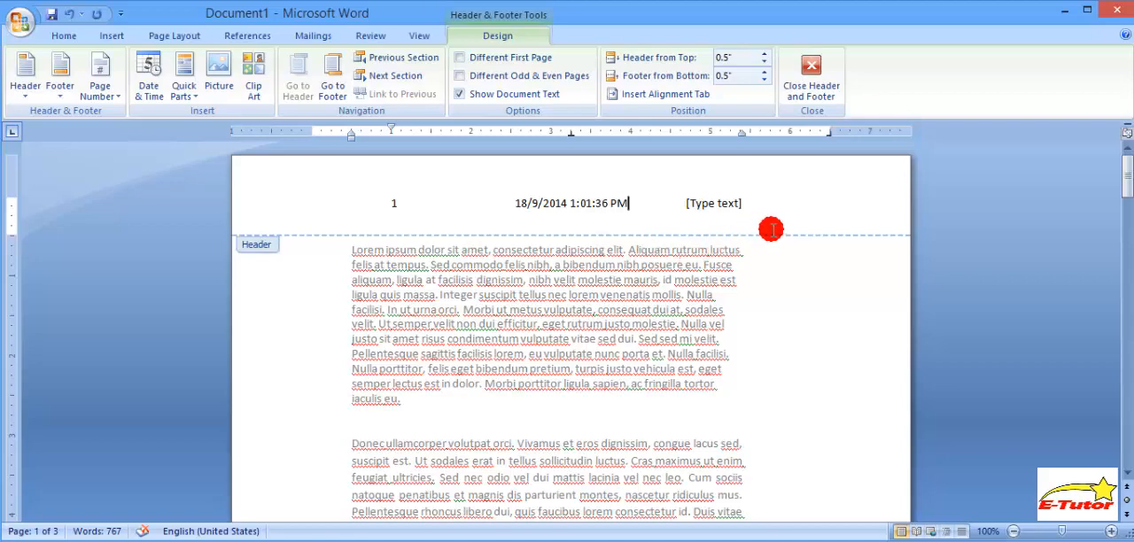
- Choose the FileName field from the Document Information category for the header's right placeholder
click(745, 203)
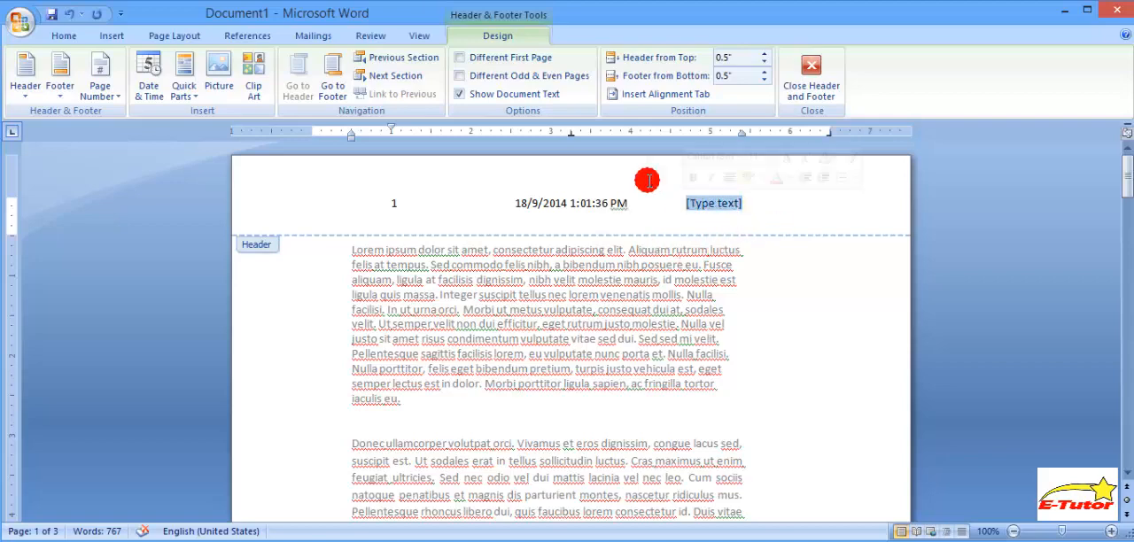
click(186, 93)
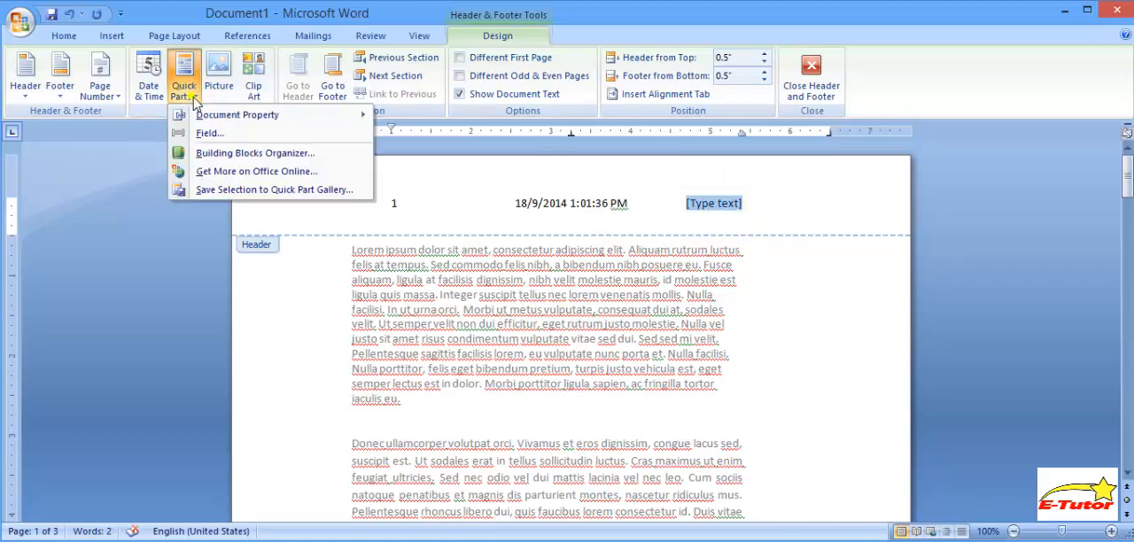
click(205, 134)
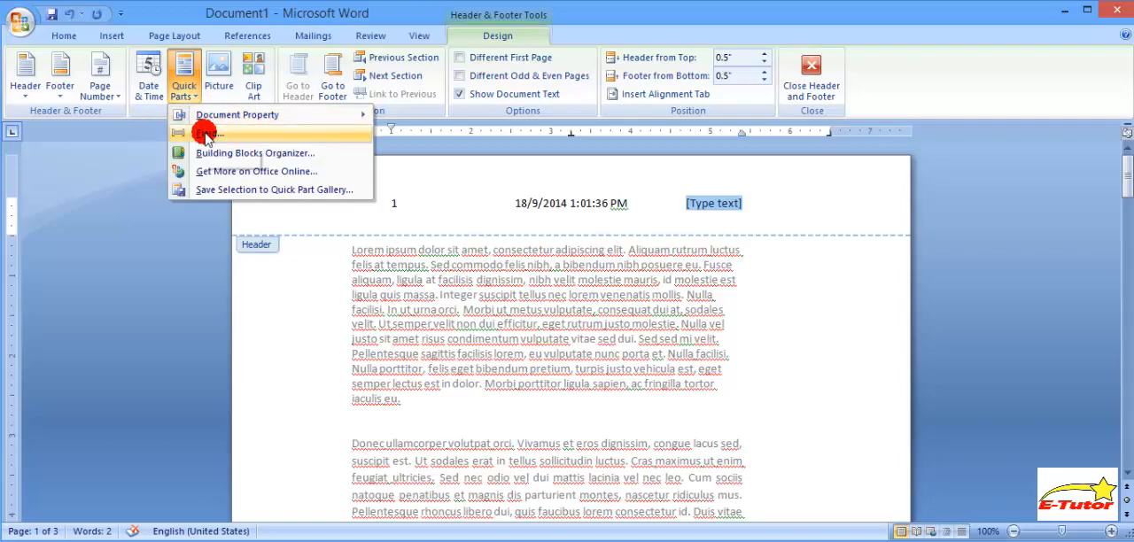
click(206, 133)
click(414, 146)
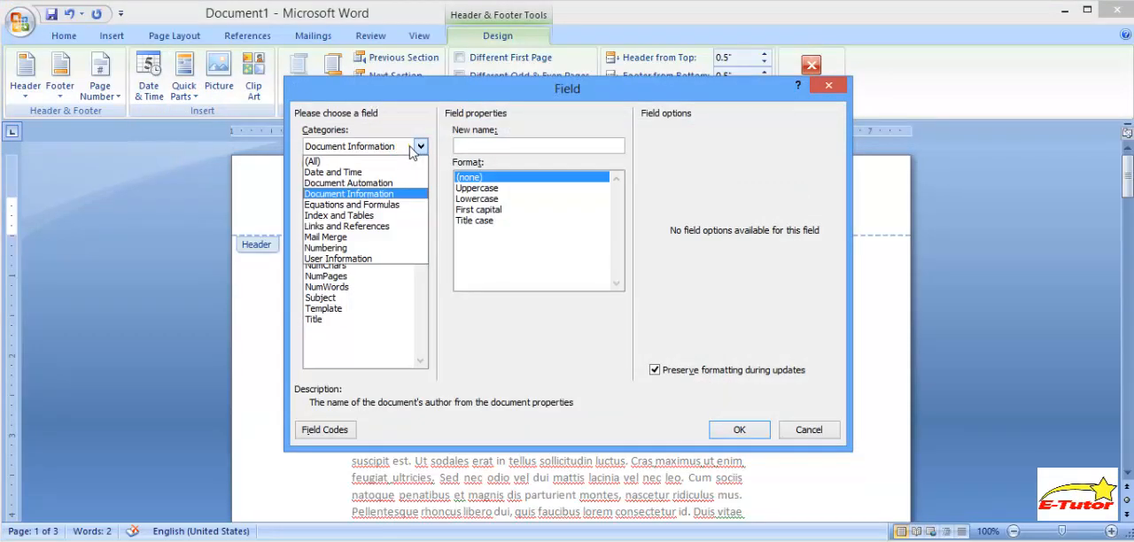
click(378, 192)
click(336, 215)
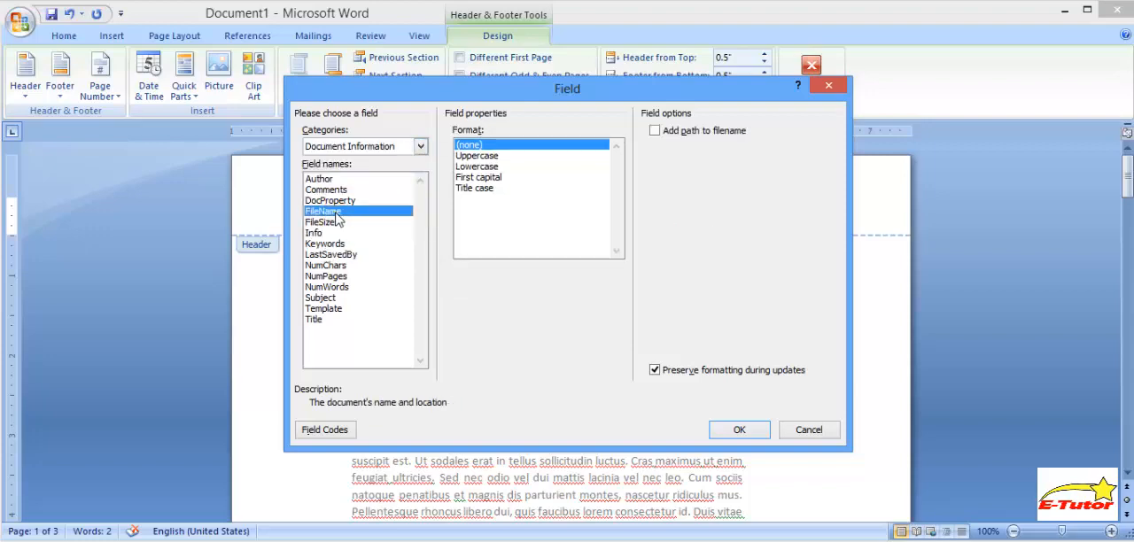
- Format the FileName field as Uppercase without the file path and insert it into the header
click(485, 157)
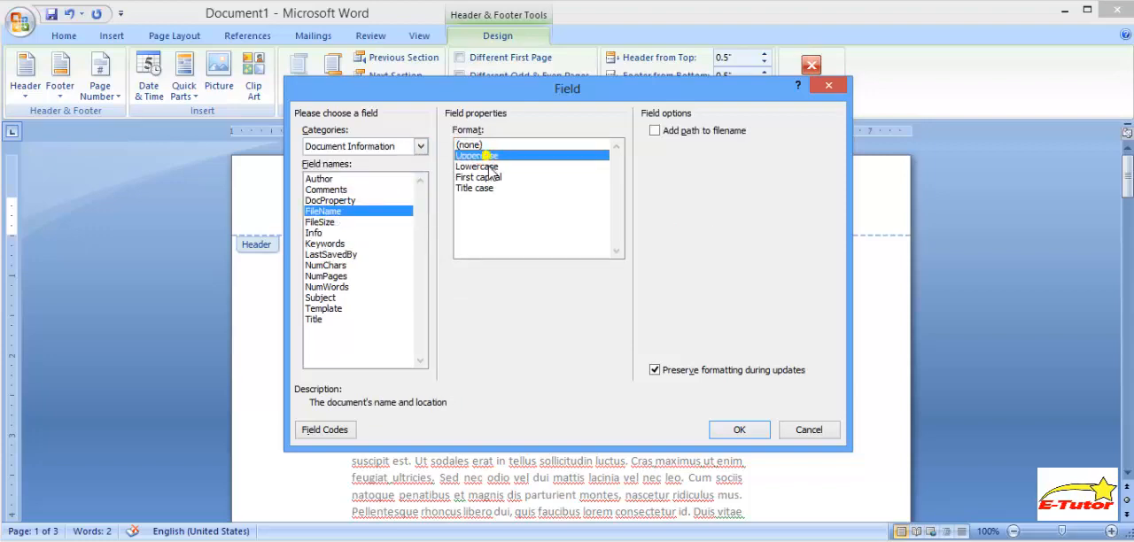
click(488, 177)
click(485, 189)
click(485, 158)
click(588, 158)
click(707, 204)
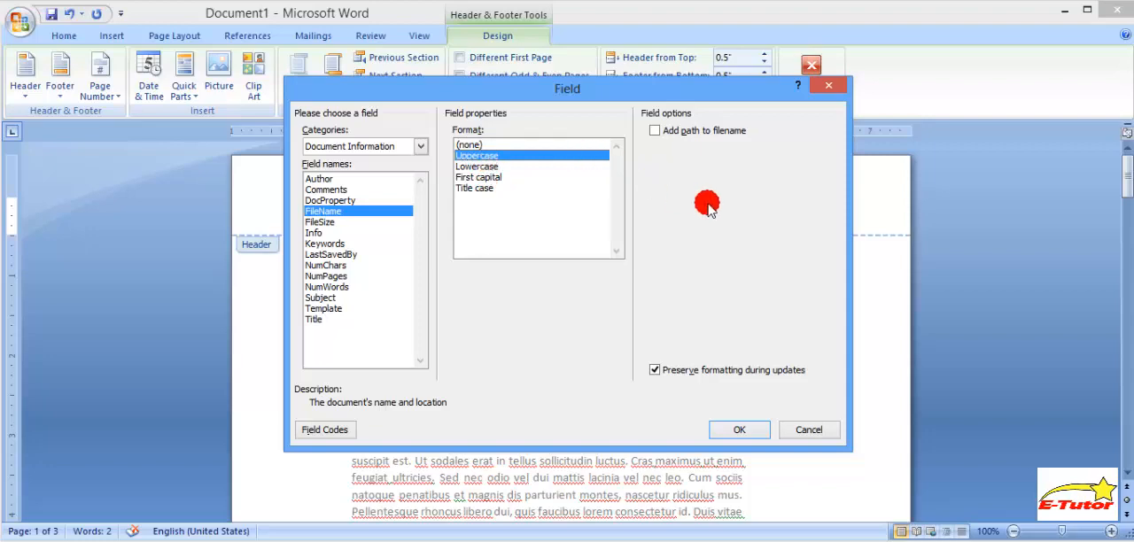
click(654, 133)
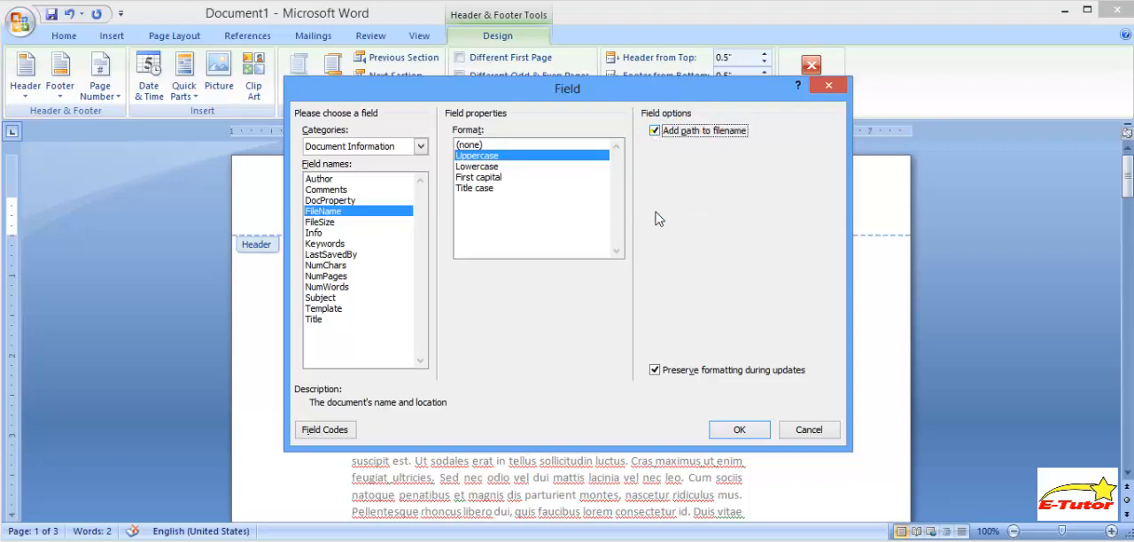
click(694, 354)
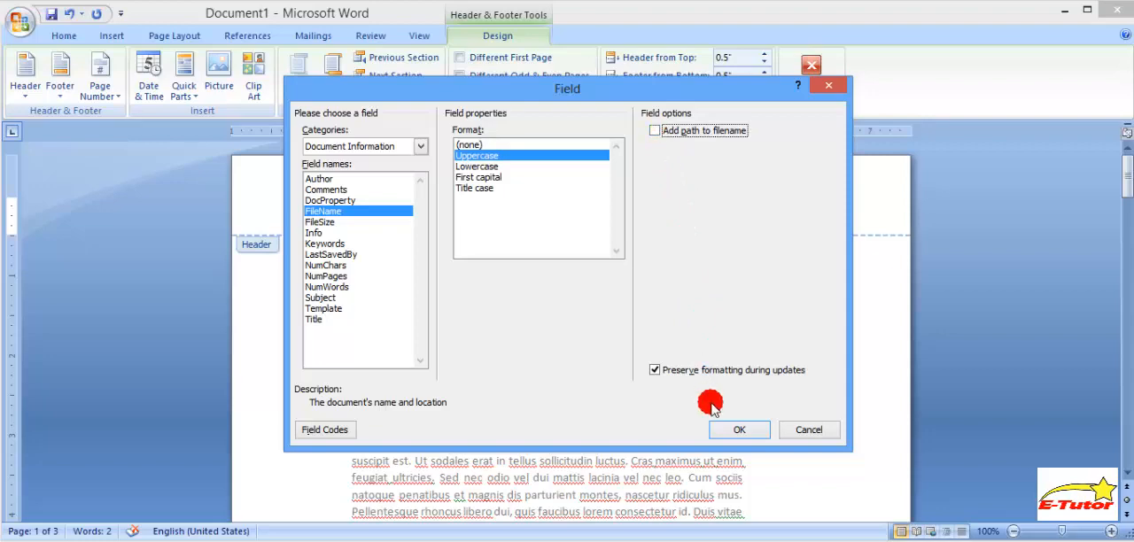
click(732, 430)
drag(752, 203, 679, 205)
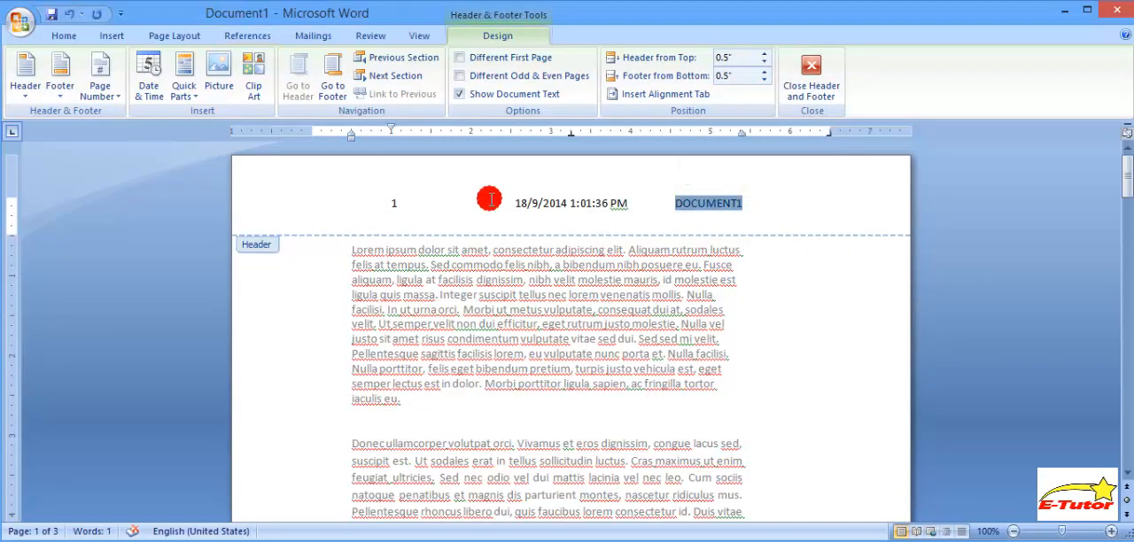
click(572, 205)
- Leave header editing and insert the built-in Blank (Three Columns) footer
click(400, 202)
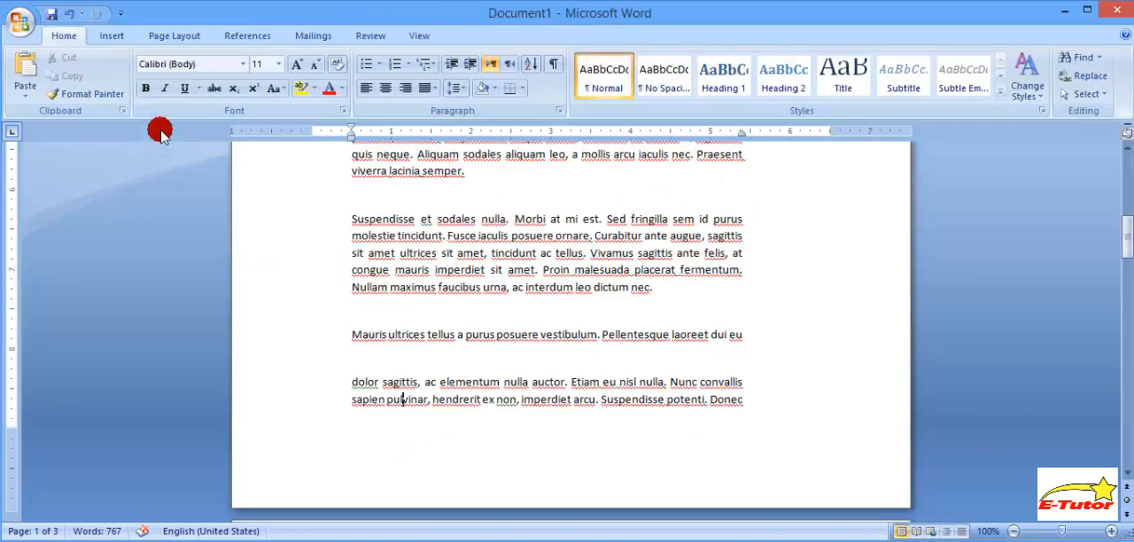
click(116, 37)
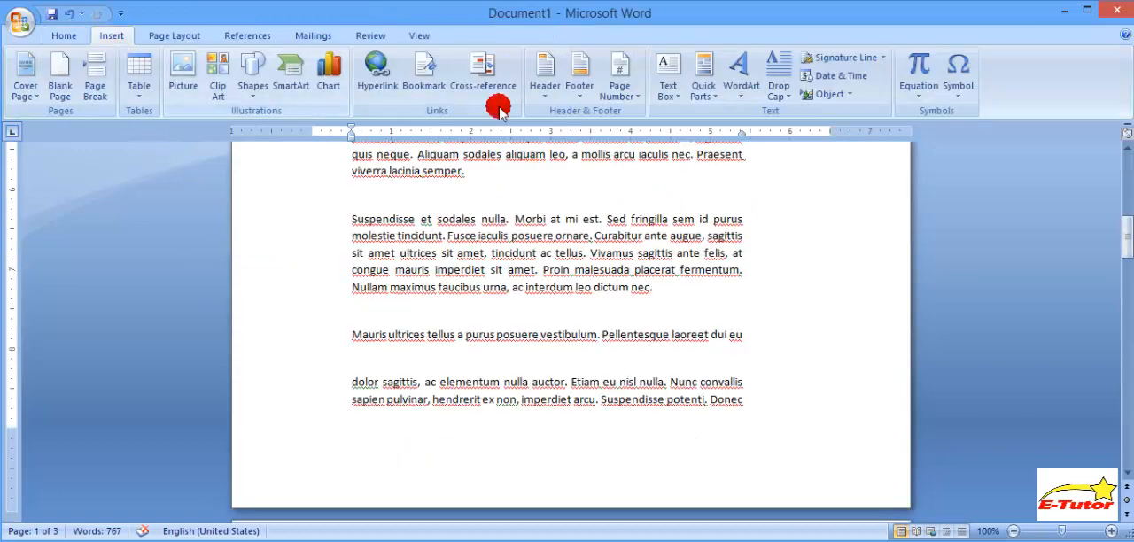
click(578, 88)
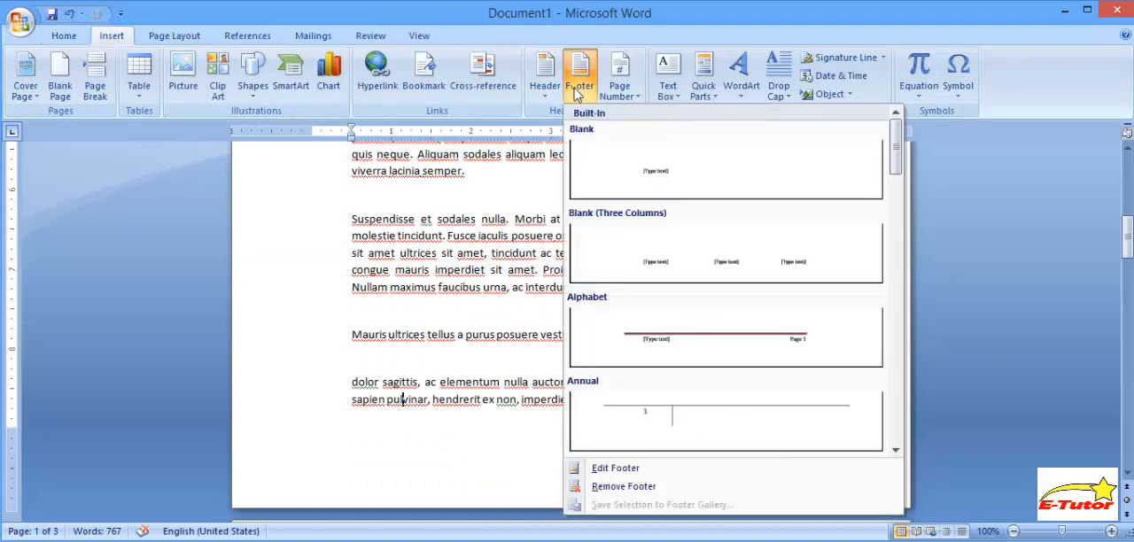
click(605, 254)
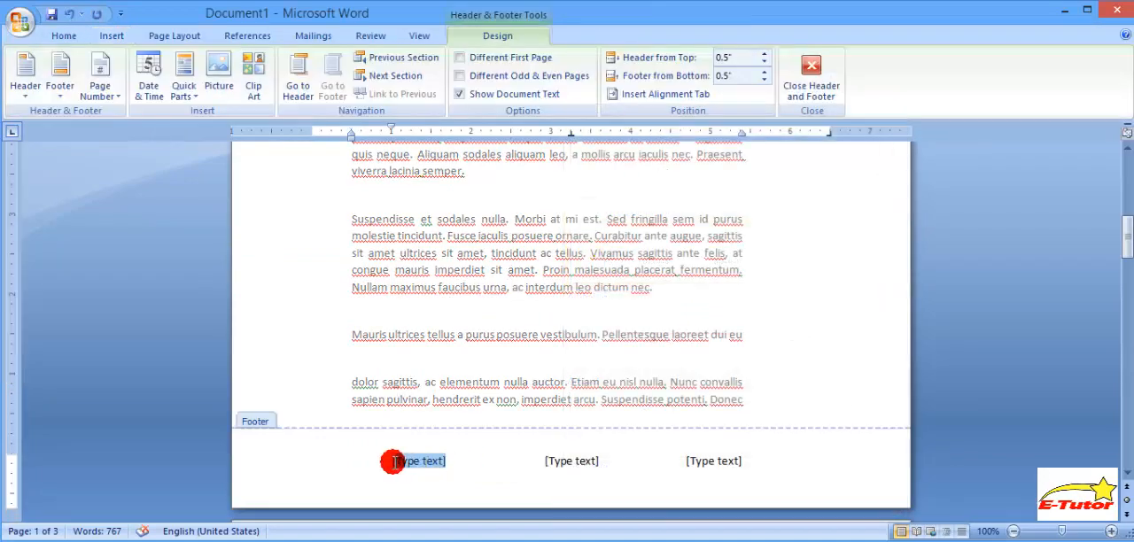
- Replace the footer's left placeholder with a Plain Number page number at the current position
click(394, 460)
click(116, 96)
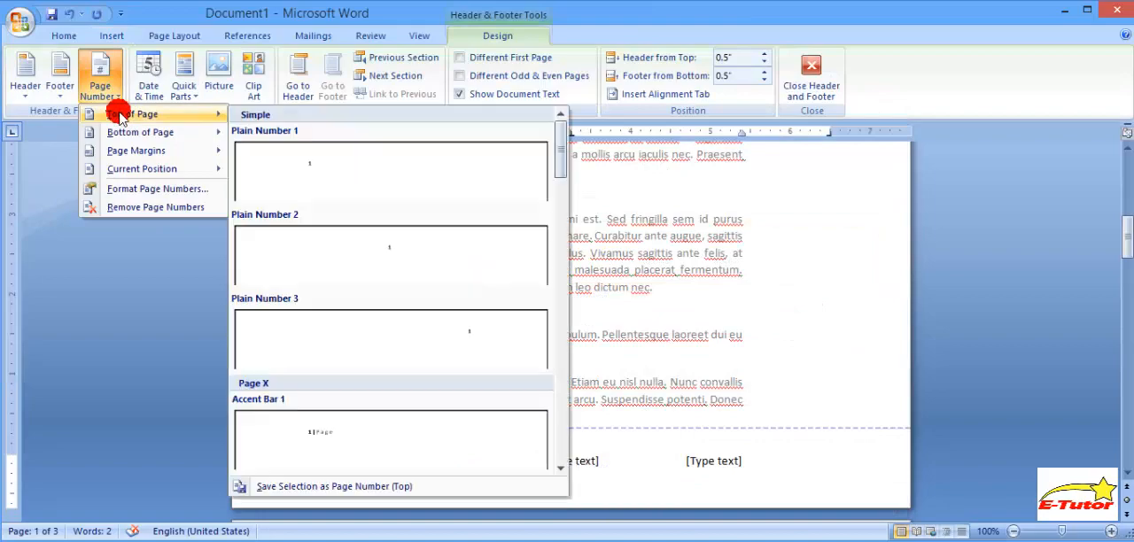
mouse_move(142, 169)
click(303, 265)
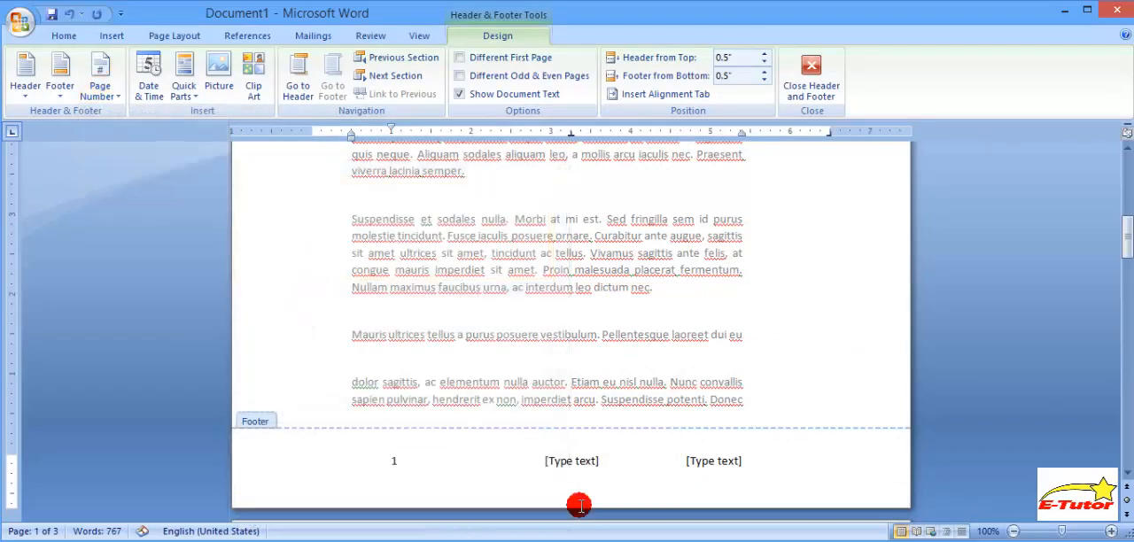
- Replace the footer's middle placeholder with the date in the Sep-14 format
click(572, 461)
click(149, 86)
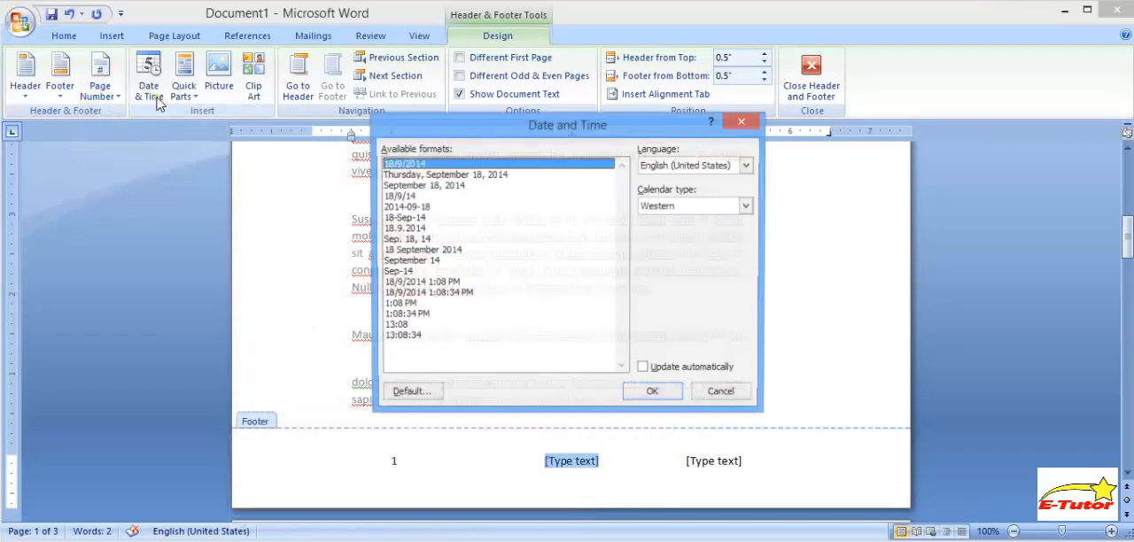
click(404, 272)
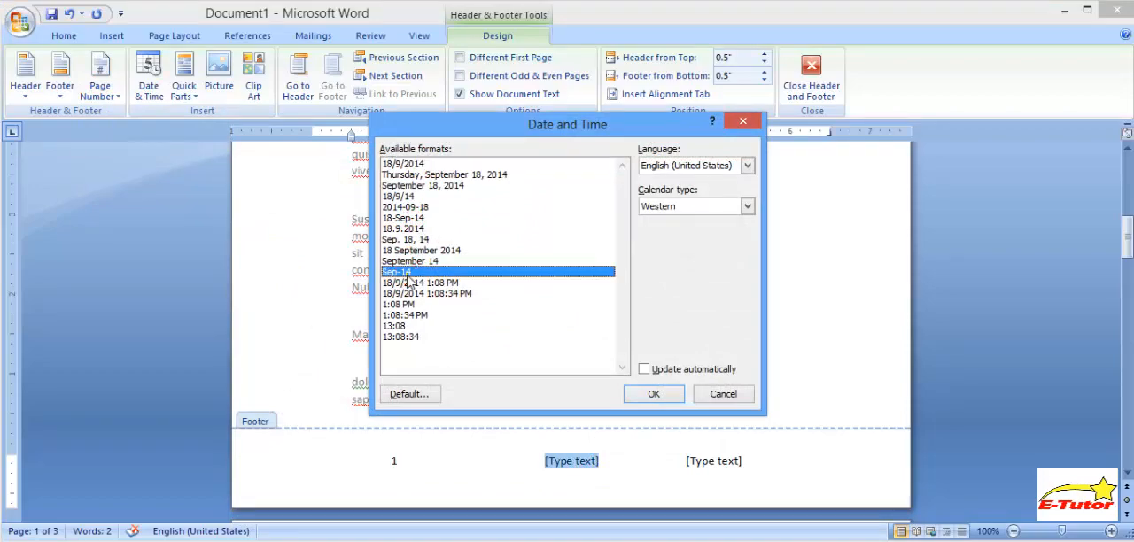
click(654, 394)
- Choose the FileName field from the Document Information category for the footer's right placeholder
click(711, 462)
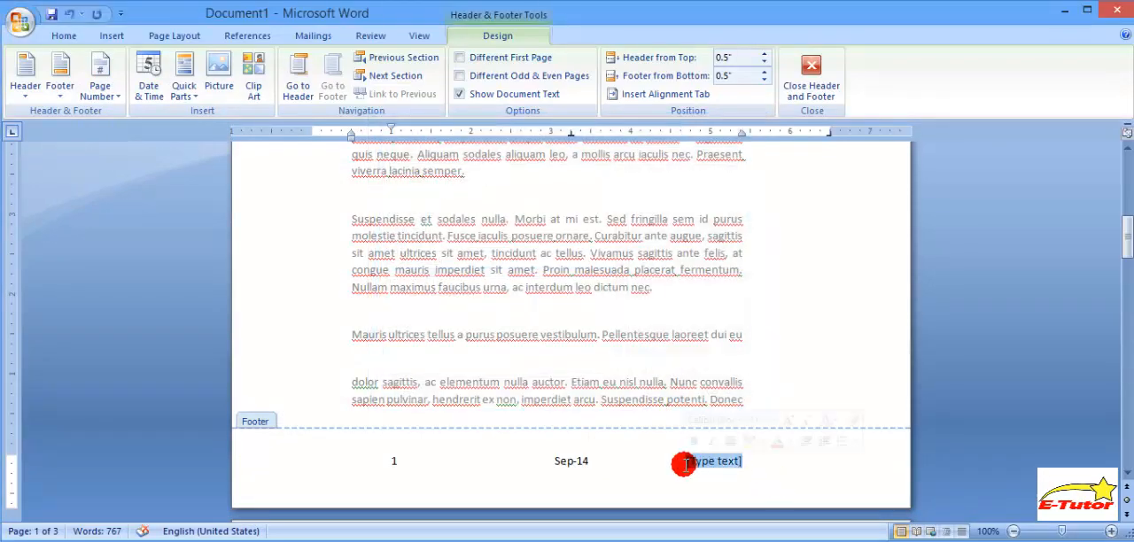
click(185, 87)
click(202, 133)
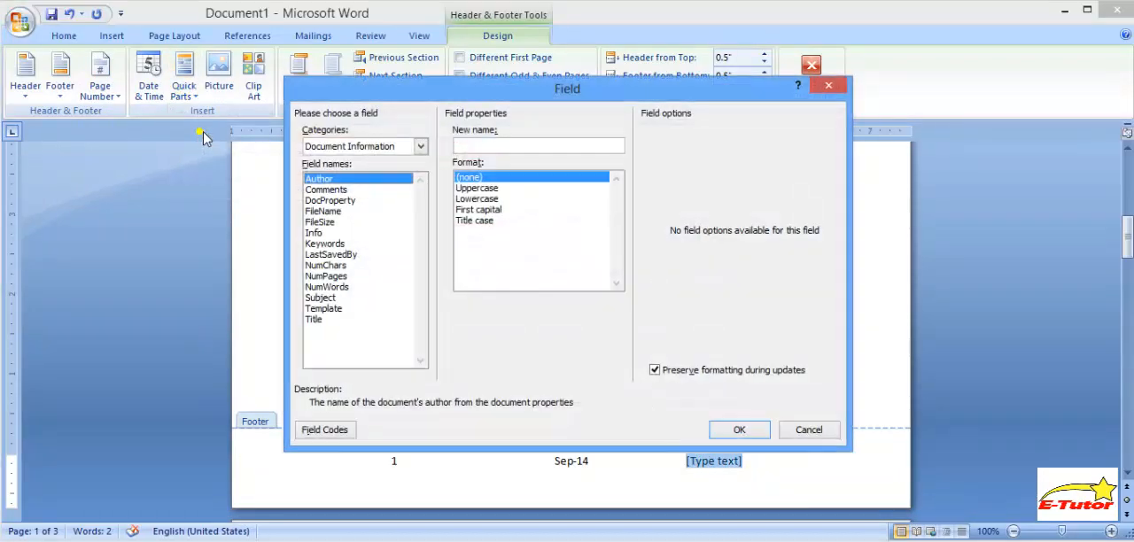
click(384, 145)
click(383, 195)
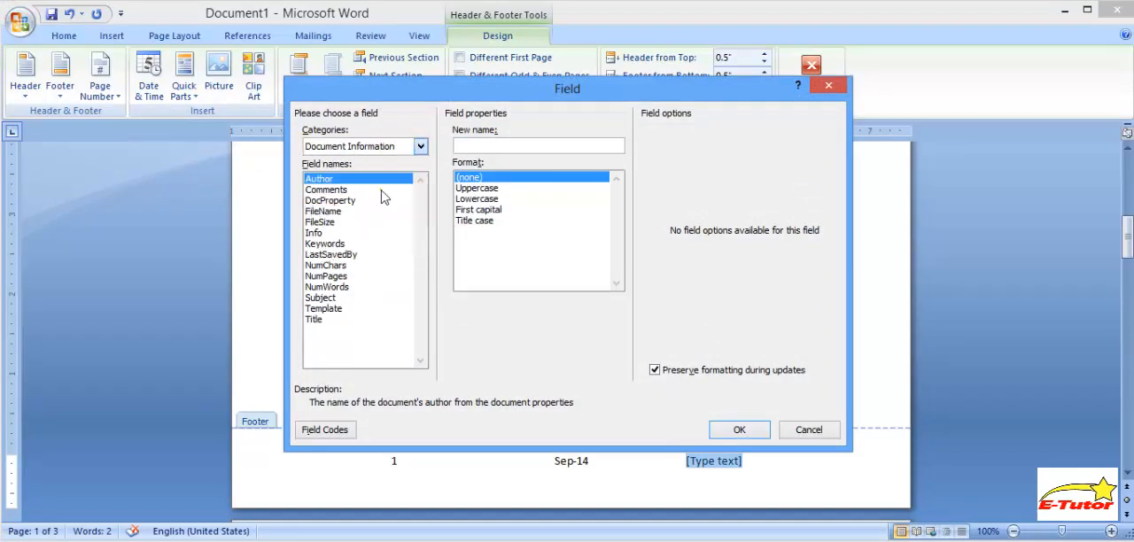
click(341, 211)
- Format the FileName field as Lowercase with the path added to the filename and insert it into the footer
click(485, 166)
click(657, 132)
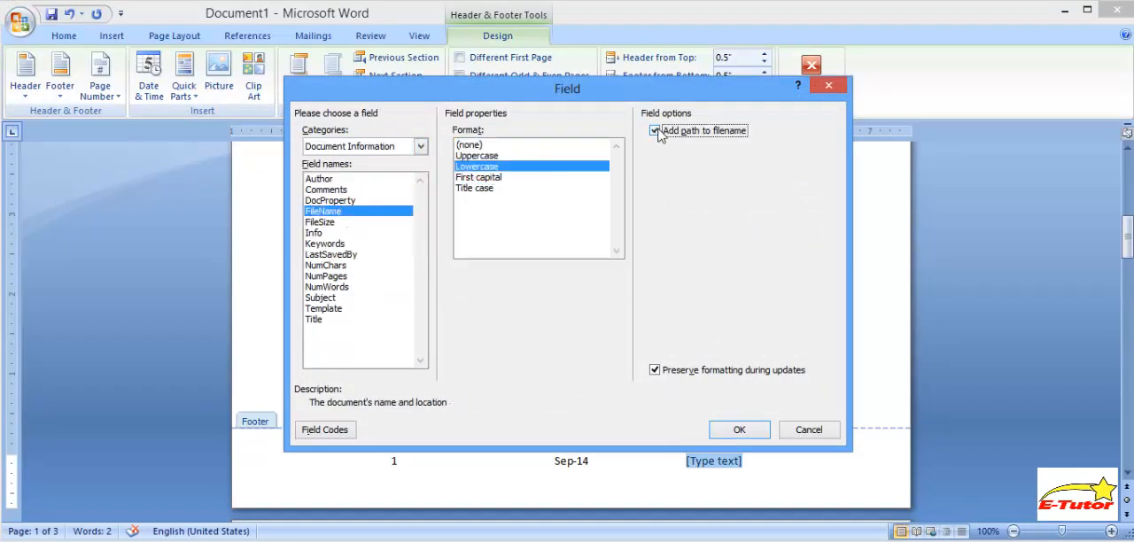
click(741, 430)
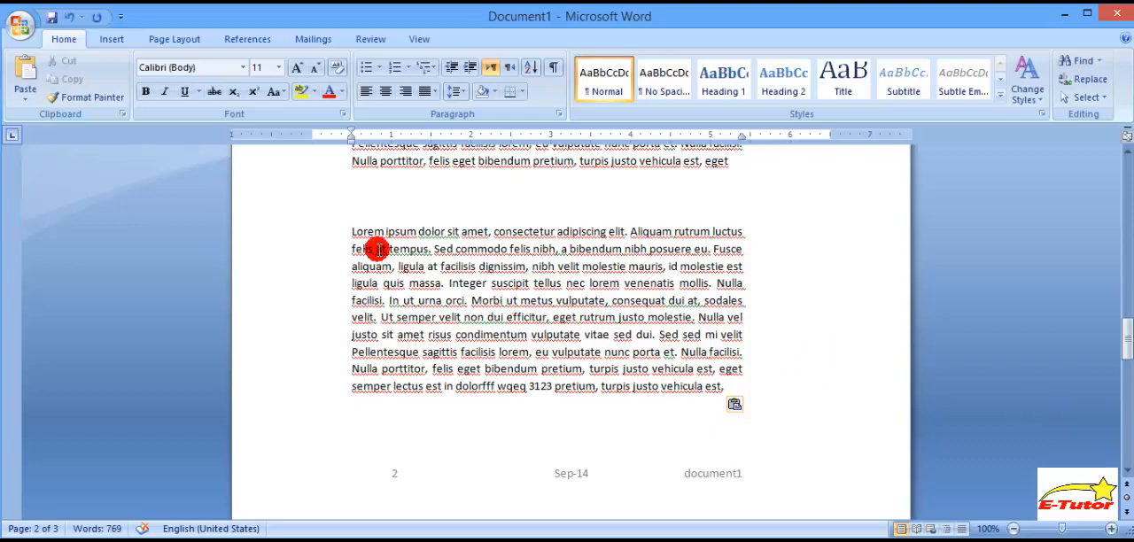
- Examine how the text at the end of page 2 continues onto page 3
drag(352, 231, 726, 384)
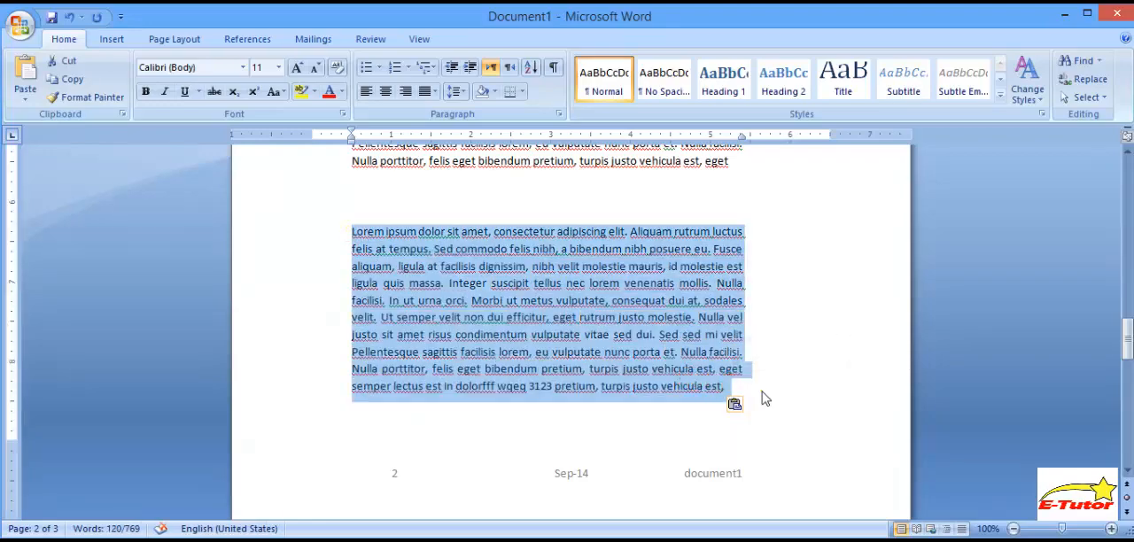
click(763, 393)
click(1127, 358)
drag(1130, 363, 1099, 380)
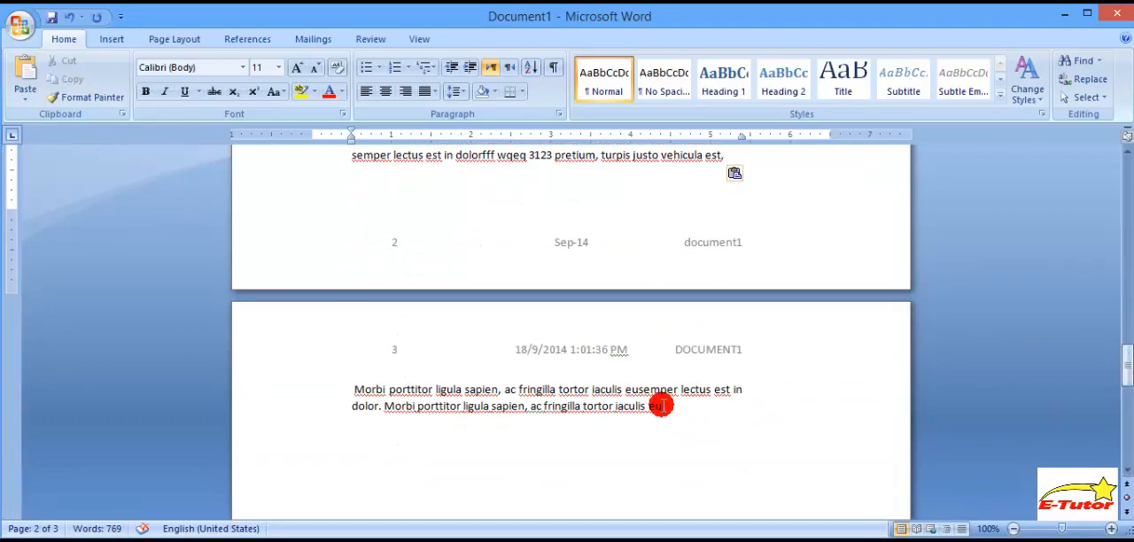
drag(663, 406, 346, 209)
mouse_move(1127, 341)
mouse_down()
mouse_move(1128, 369)
mouse_move(1127, 356)
mouse_up()
click(673, 489)
drag(672, 489, 353, 475)
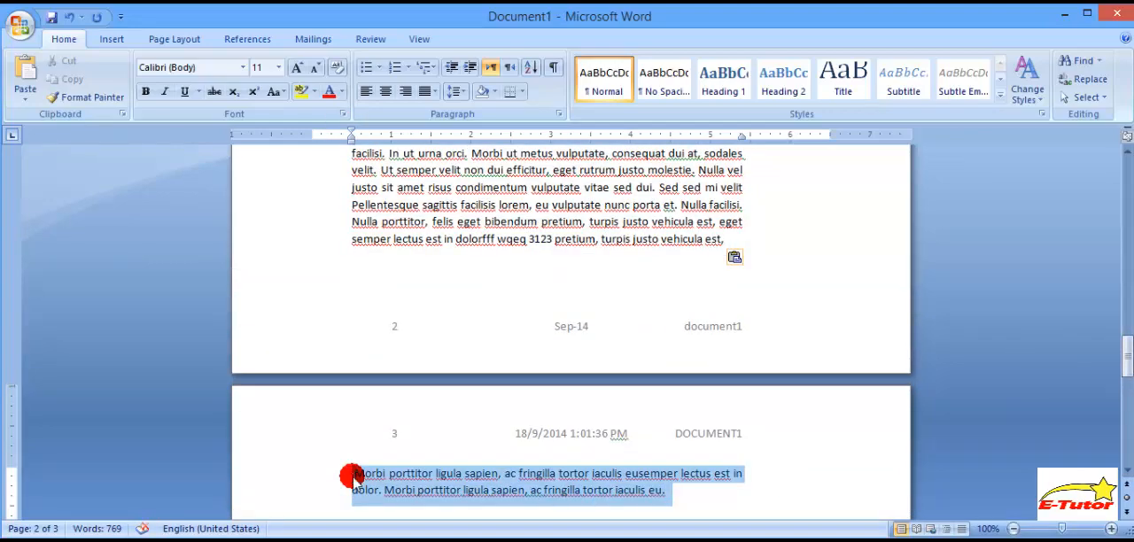
click(713, 494)
- Examine how the paragraph starting "dolor sagittis" is split between pages 1 and 2
drag(1127, 359, 1127, 261)
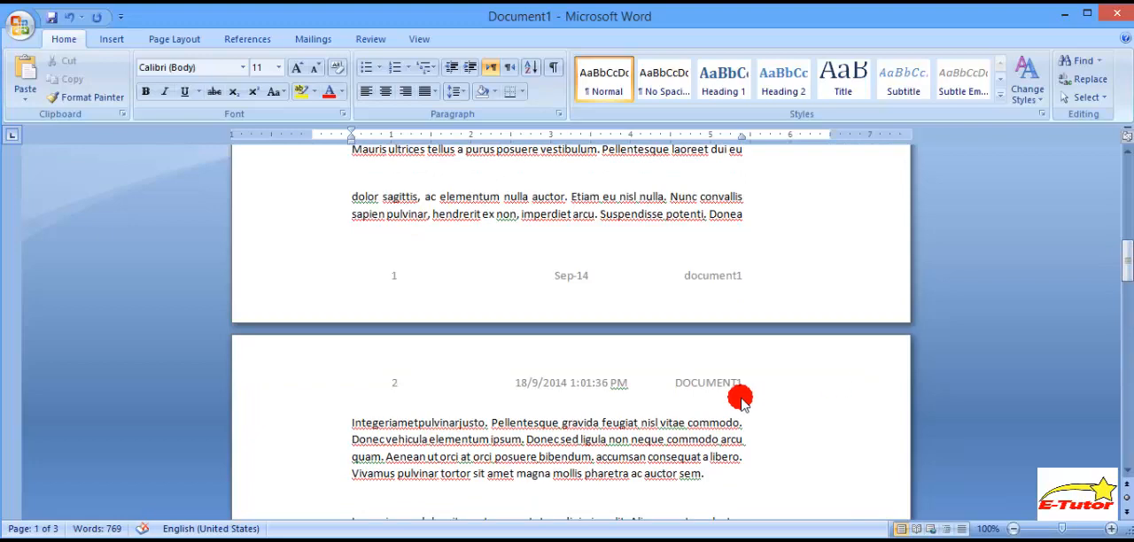
drag(352, 197, 714, 476)
click(709, 474)
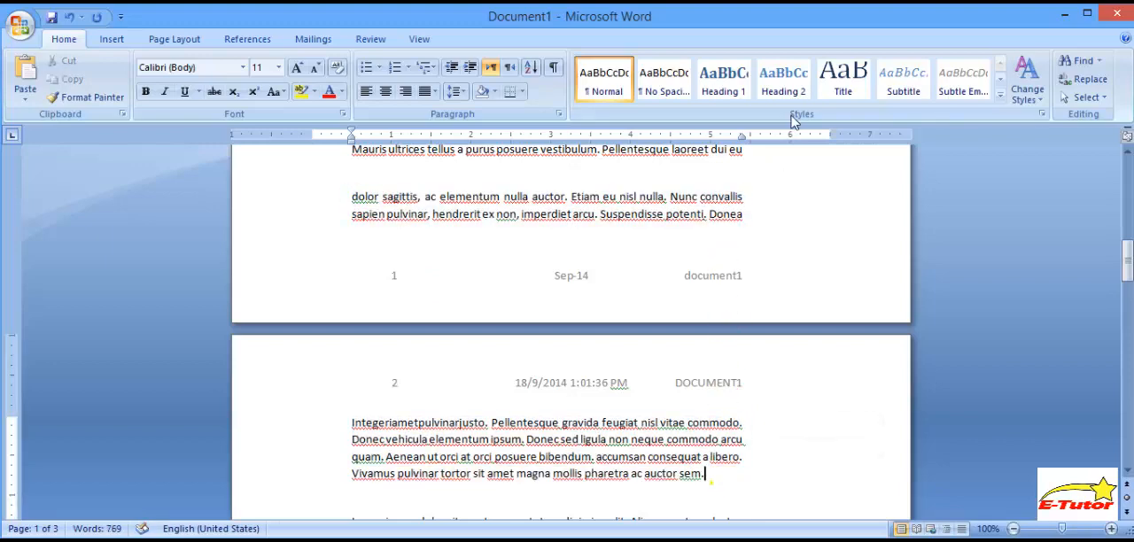
drag(753, 220, 355, 197)
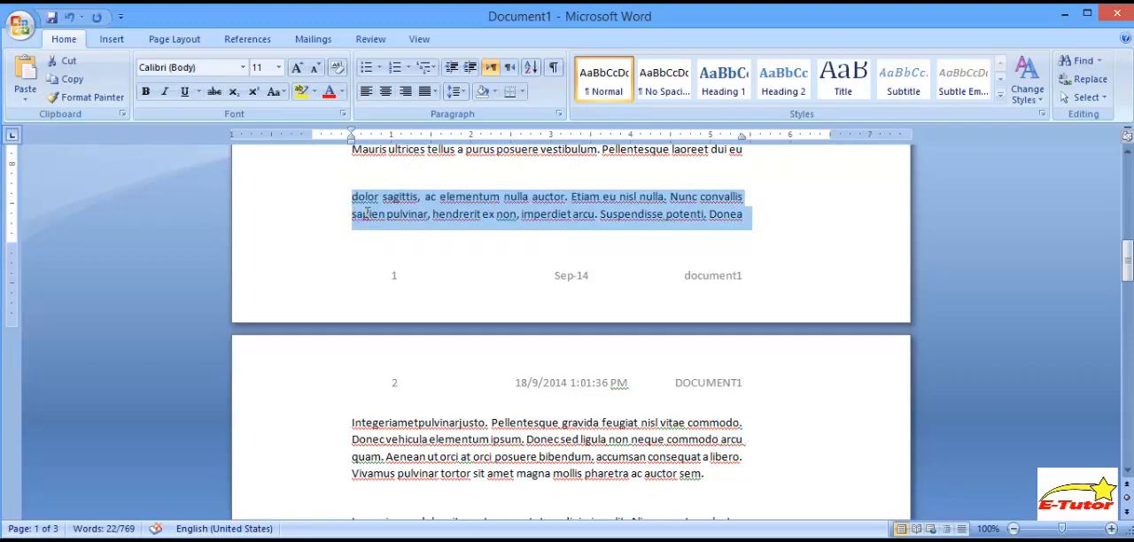
click(368, 212)
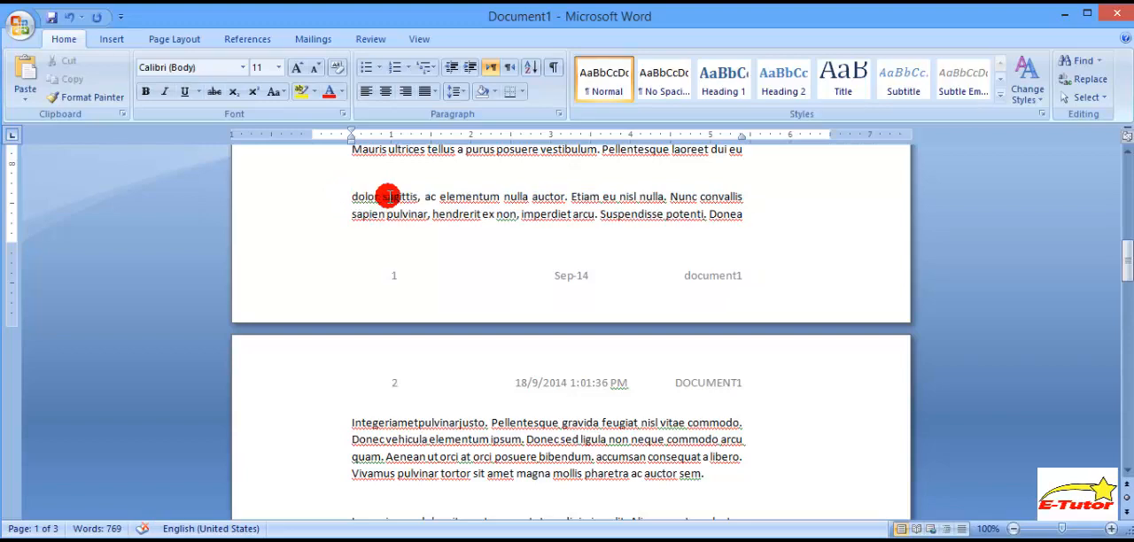
click(416, 227)
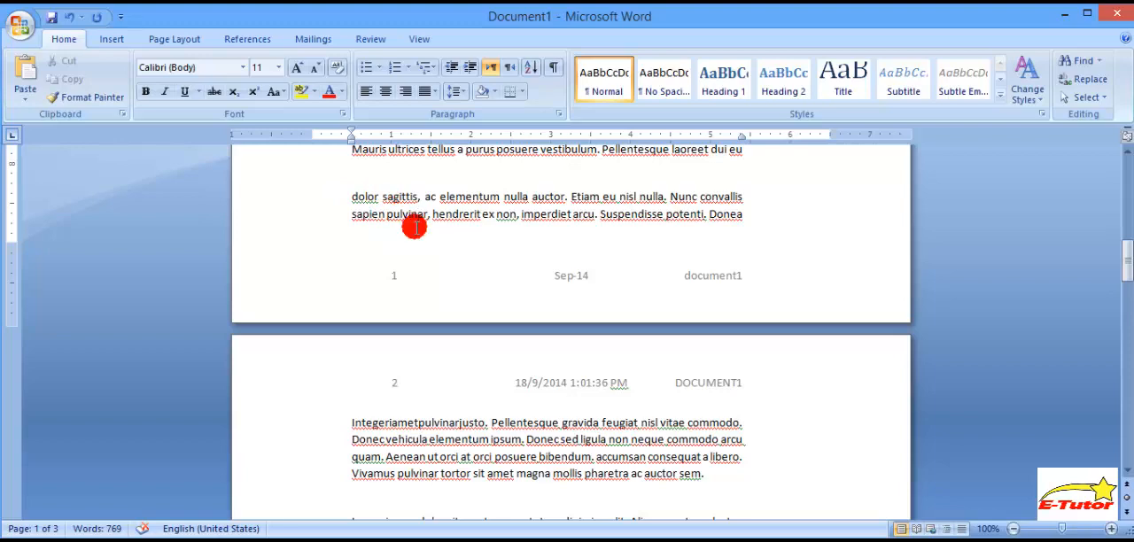
- Insert a page break before the paragraph starting "dolor sagittis" at the end of page 1
click(114, 39)
click(351, 199)
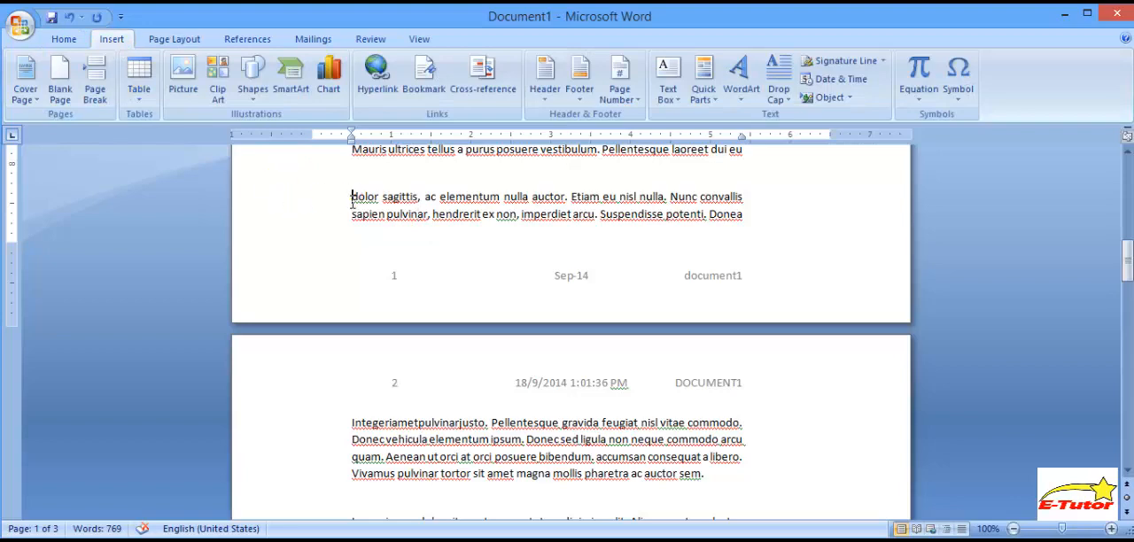
click(96, 85)
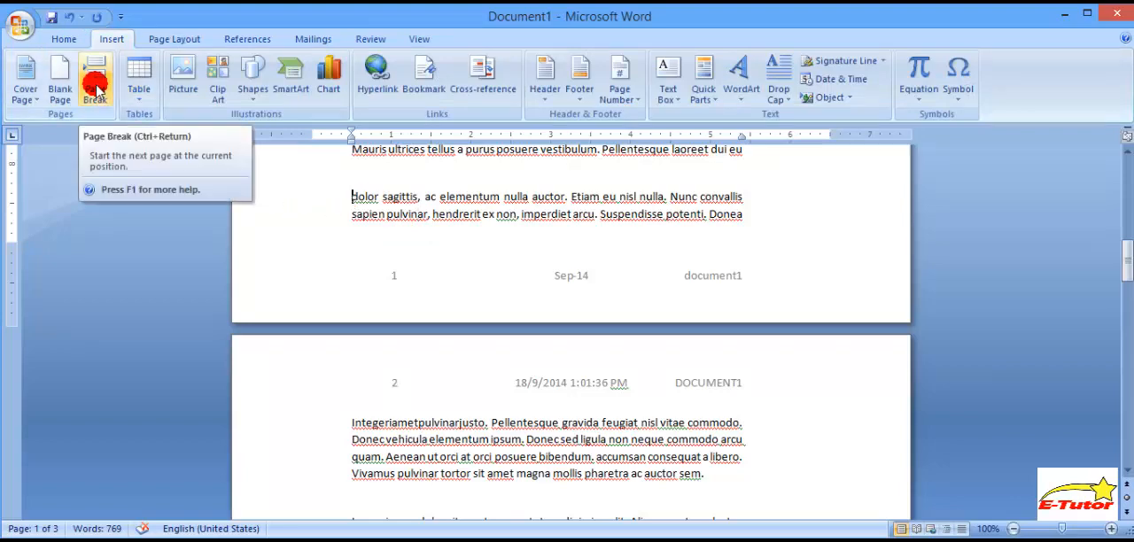
click(95, 89)
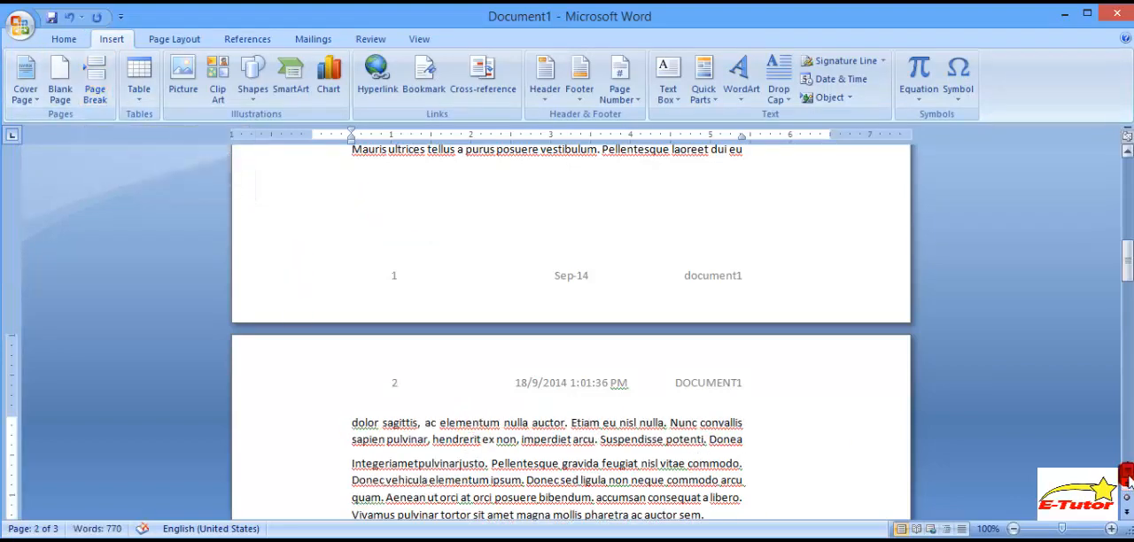
- Insert a page break before the "Lorem ipsum" paragraph at the end of page 2 and check the text on page 3
scroll(1124, 474, down, 2)
drag(351, 352, 706, 445)
drag(1127, 266, 1125, 346)
click(348, 179)
click(93, 92)
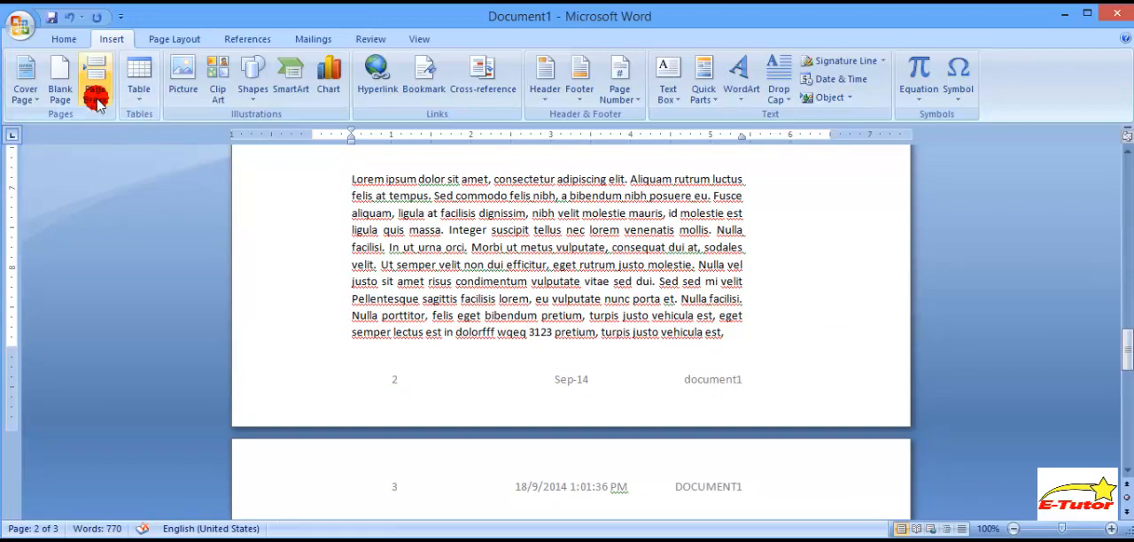
click(727, 305)
drag(1124, 351, 1123, 377)
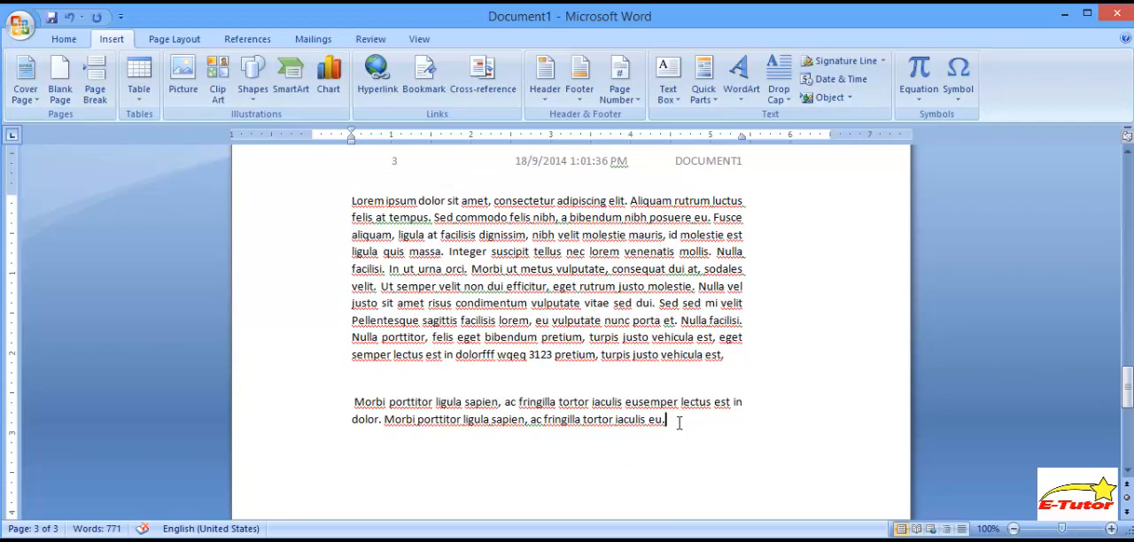
drag(679, 420, 355, 211)
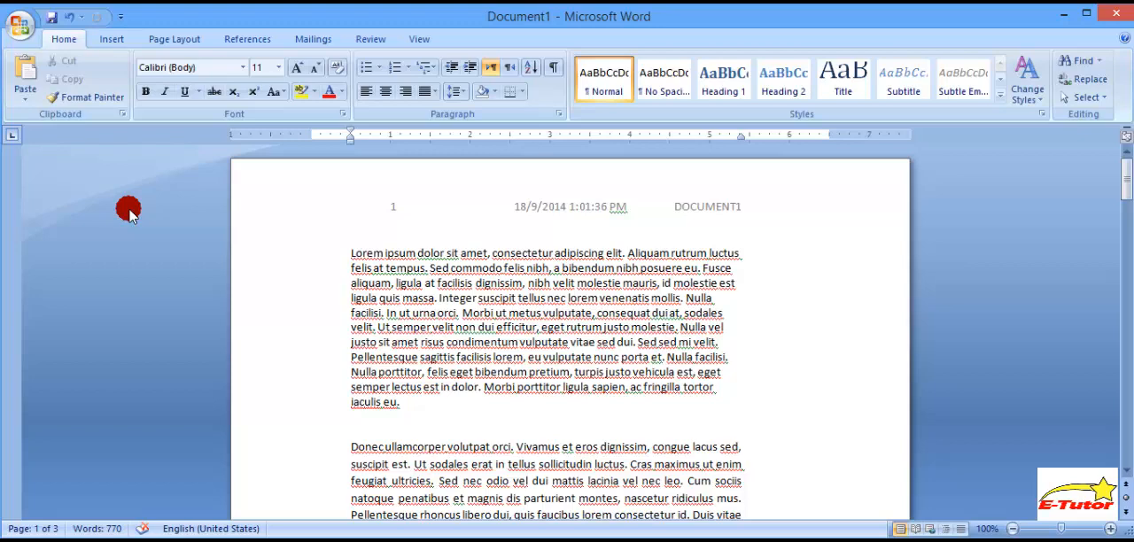
- Insert a Continuous section break at the current position
click(188, 39)
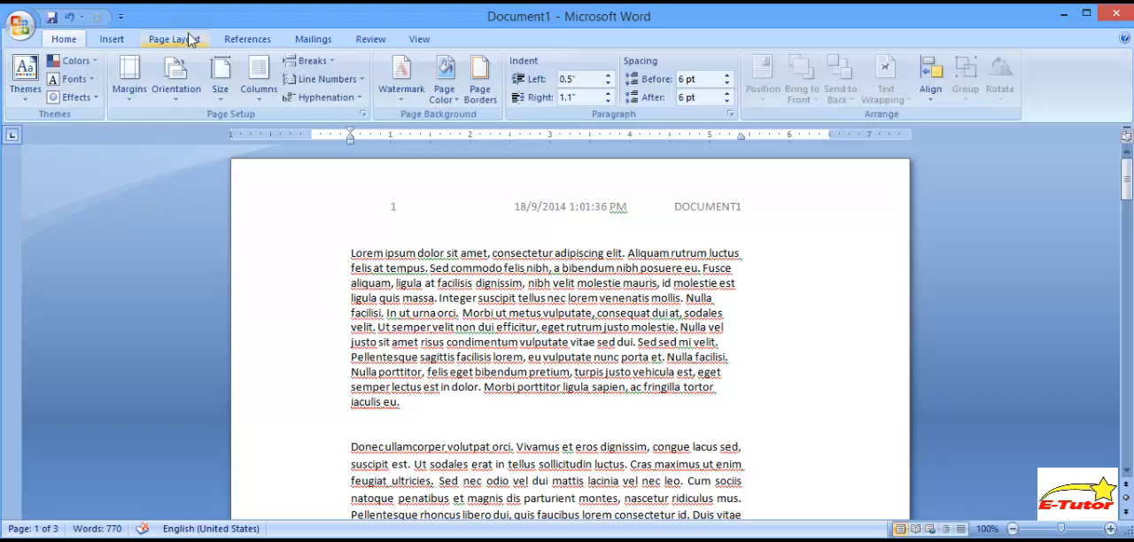
click(330, 64)
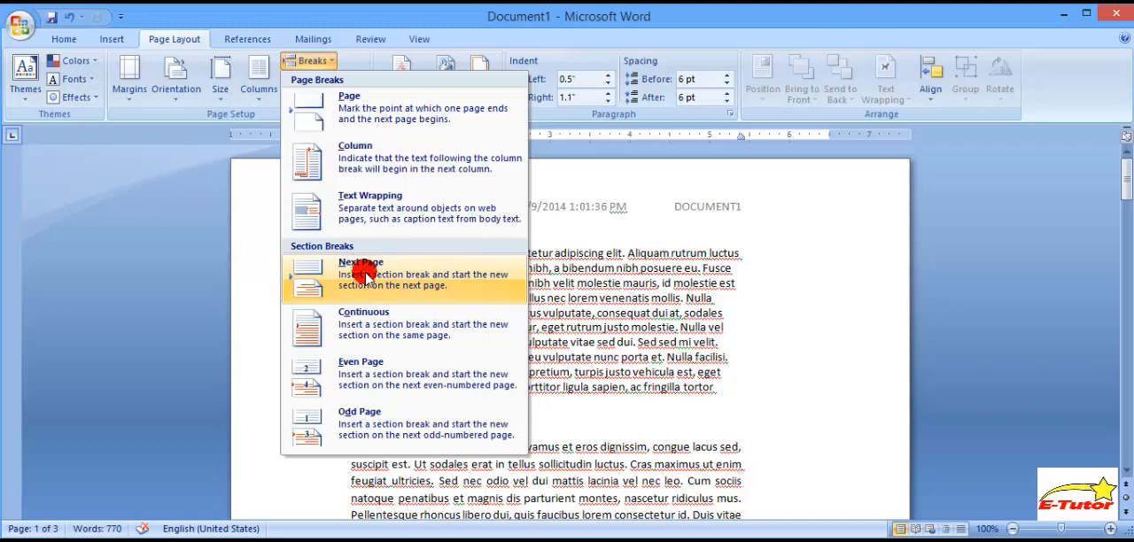
click(376, 321)
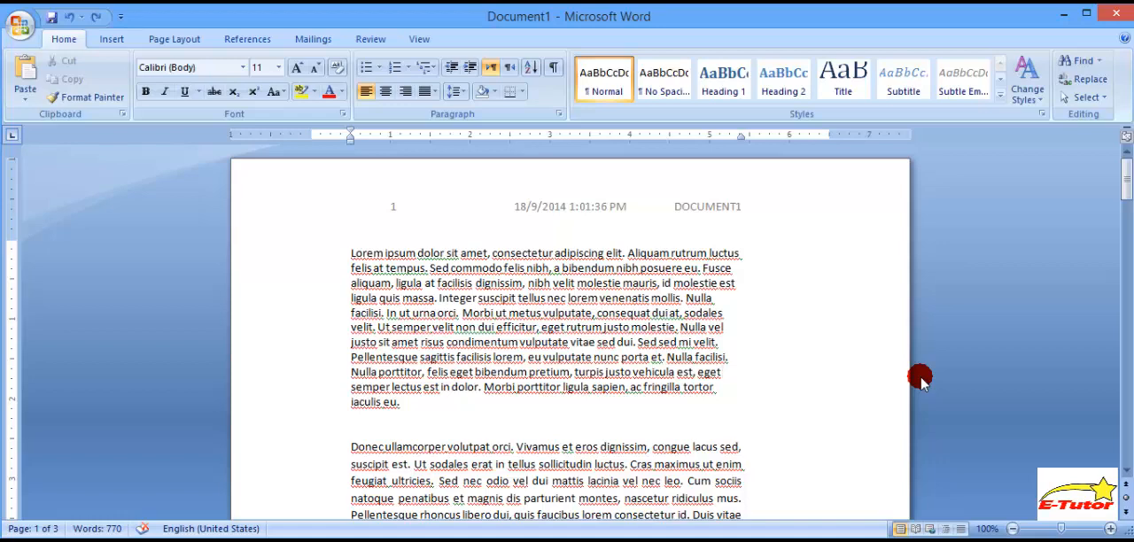
- Format the whole document in two equal columns, 3" wide with 0.5" spacing and a line between them
click(175, 39)
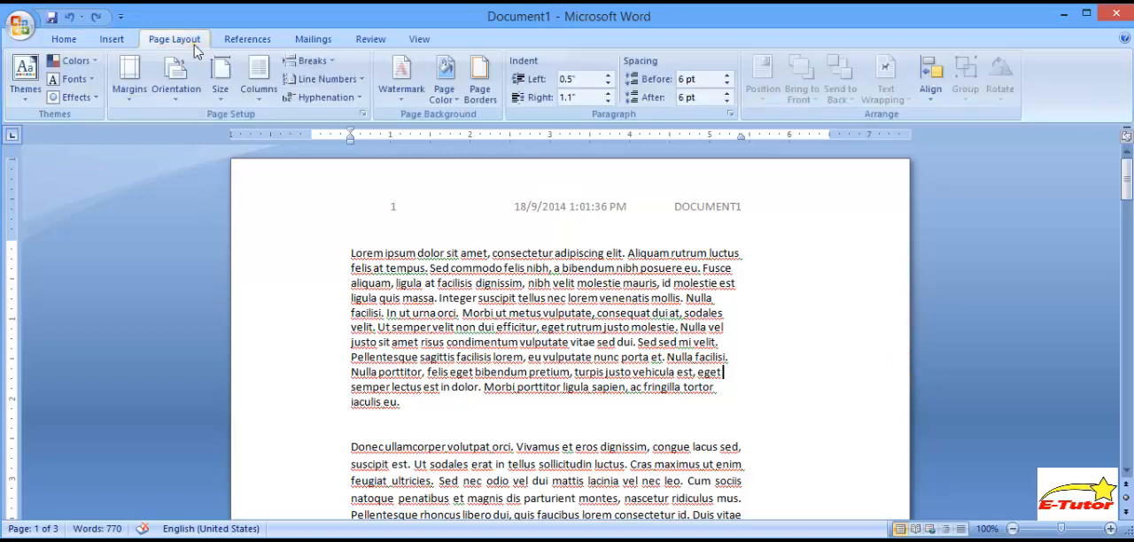
click(258, 89)
click(301, 299)
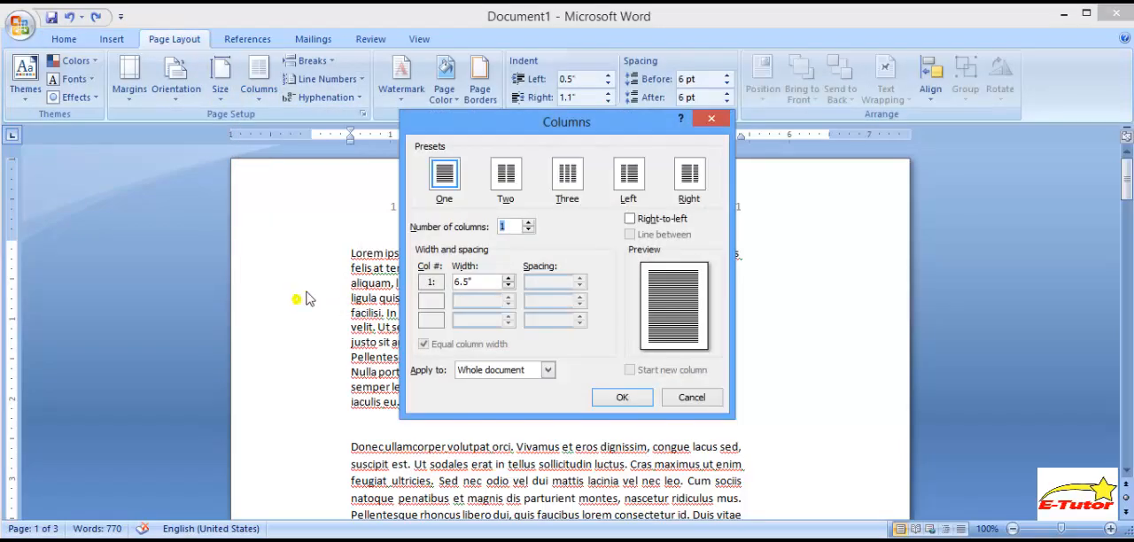
click(509, 178)
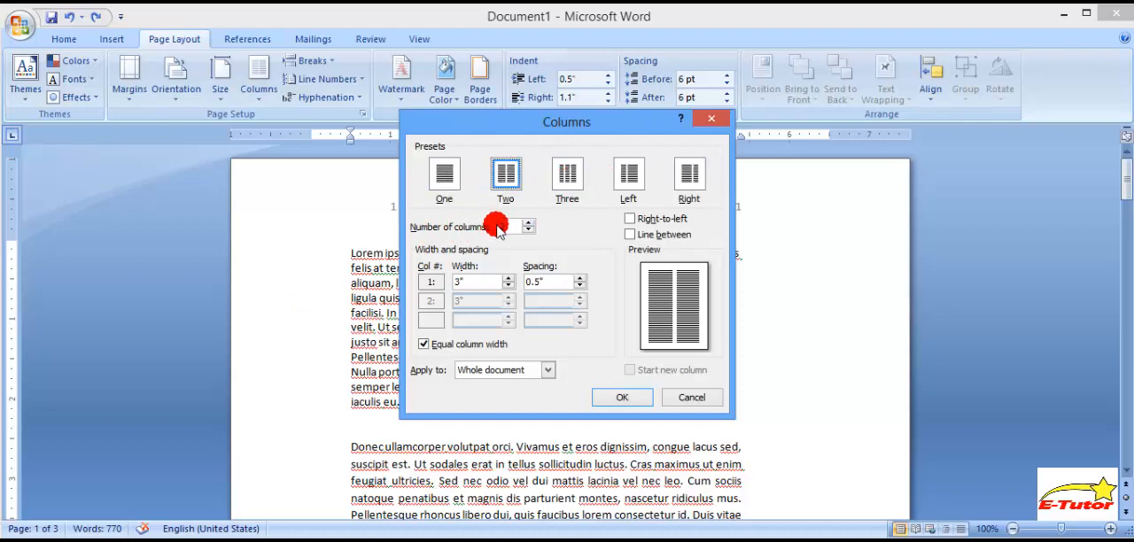
click(645, 234)
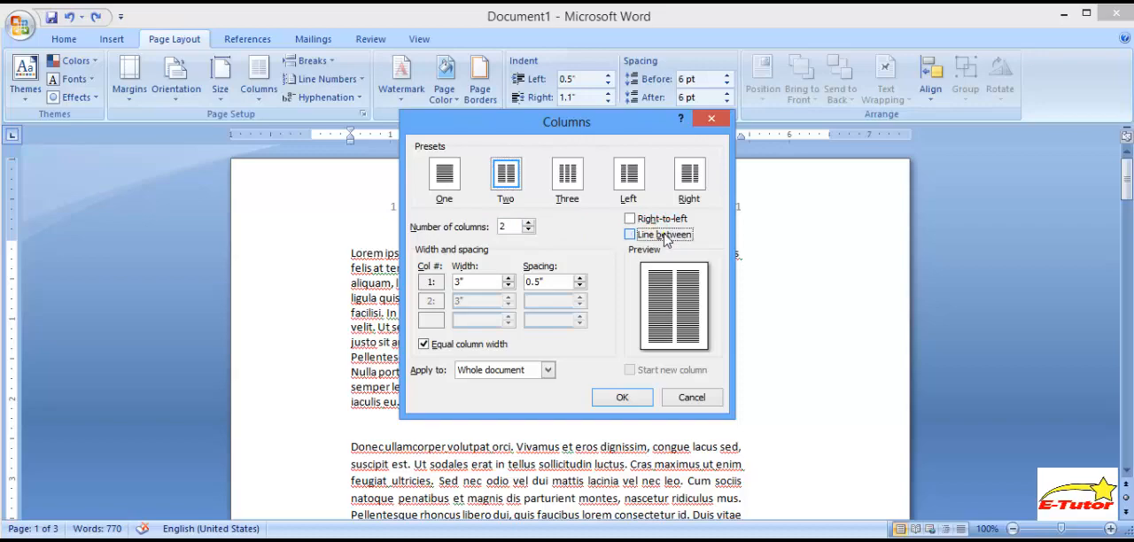
click(628, 235)
click(628, 235)
click(621, 398)
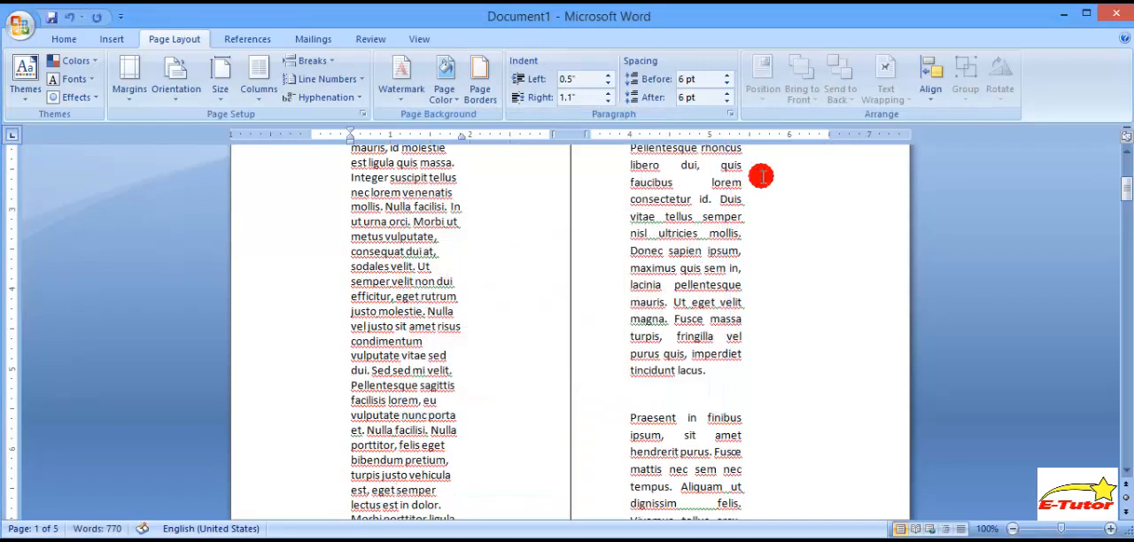
drag(1121, 190, 1126, 324)
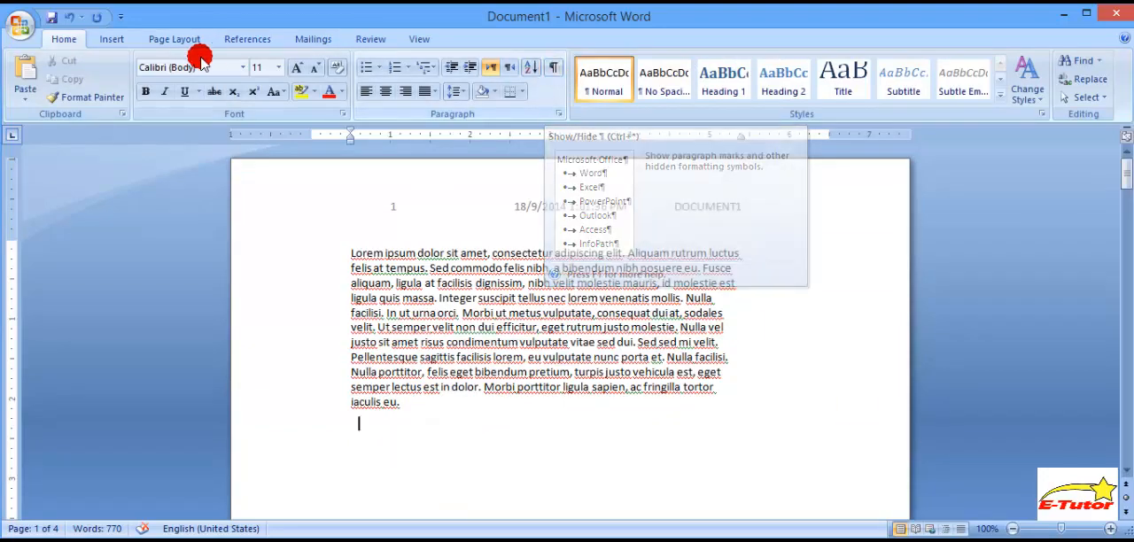
- Show the paragraph marks and hidden formatting symbols and examine the page and section breaks in the document
click(555, 69)
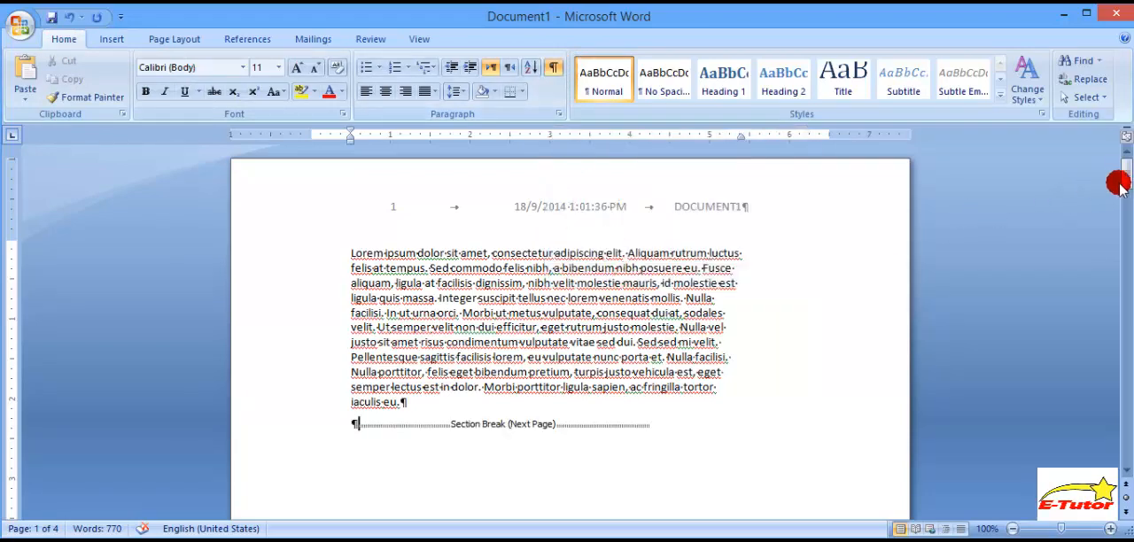
drag(1122, 180, 1126, 280)
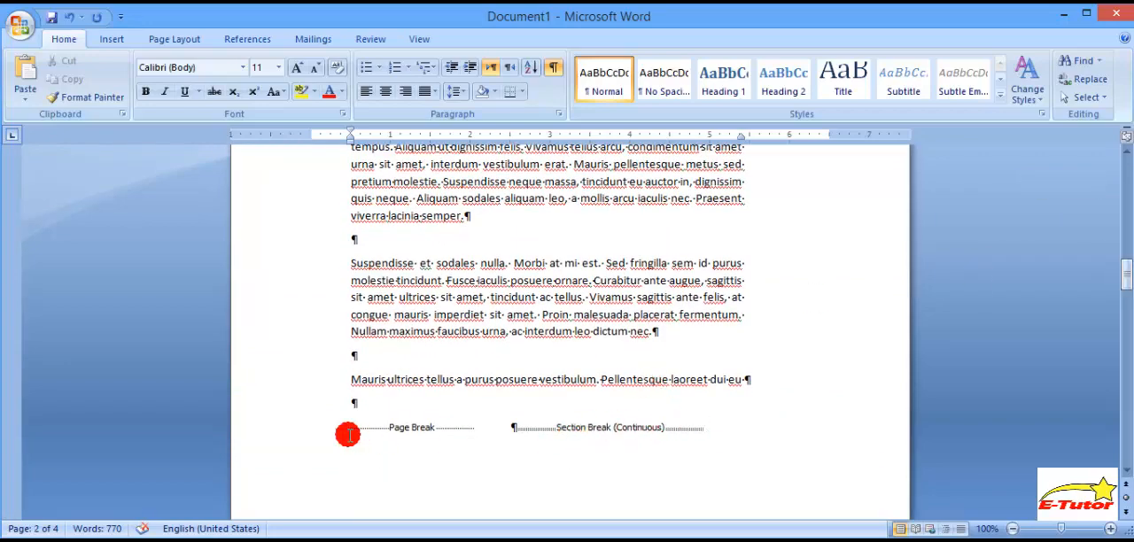
drag(1126, 276, 1125, 450)
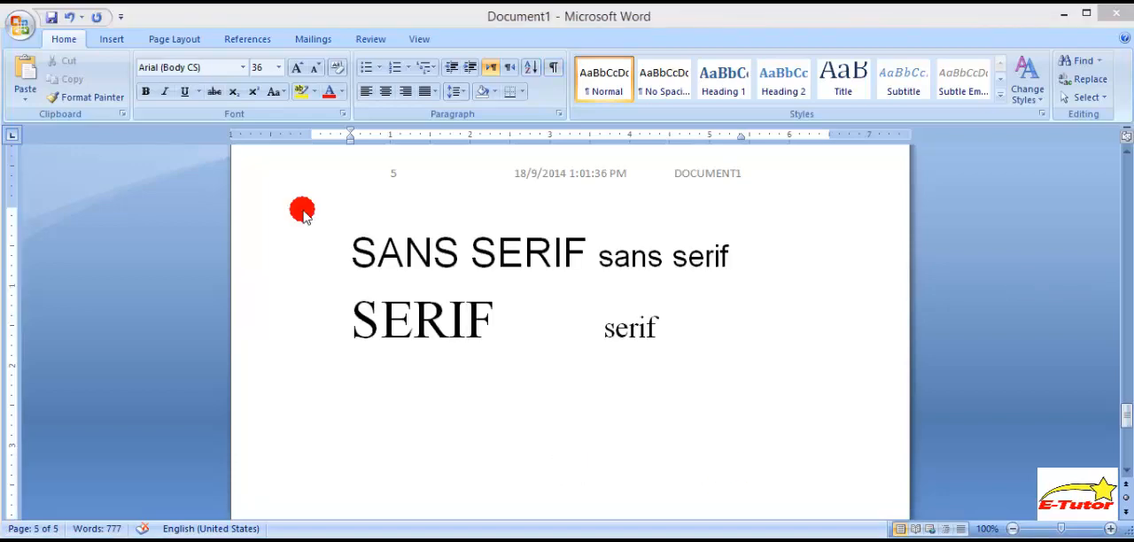